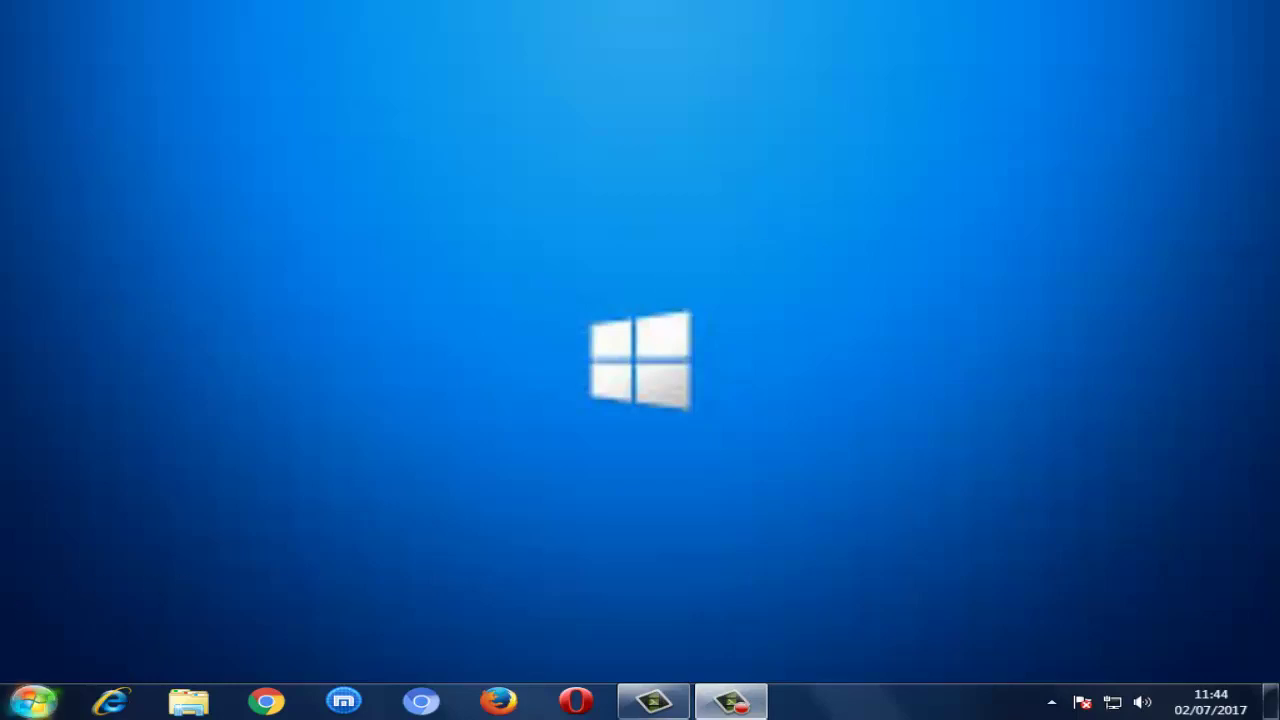
left_click(32, 698)
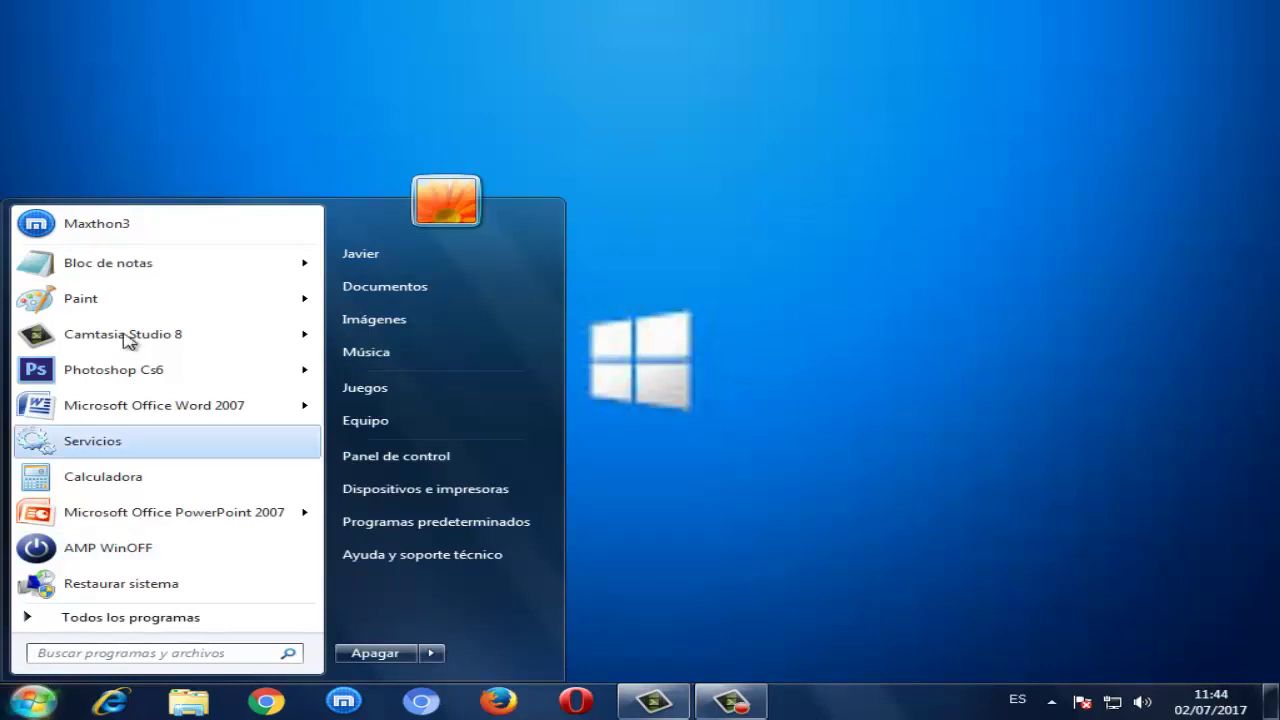
left_click(414, 106)
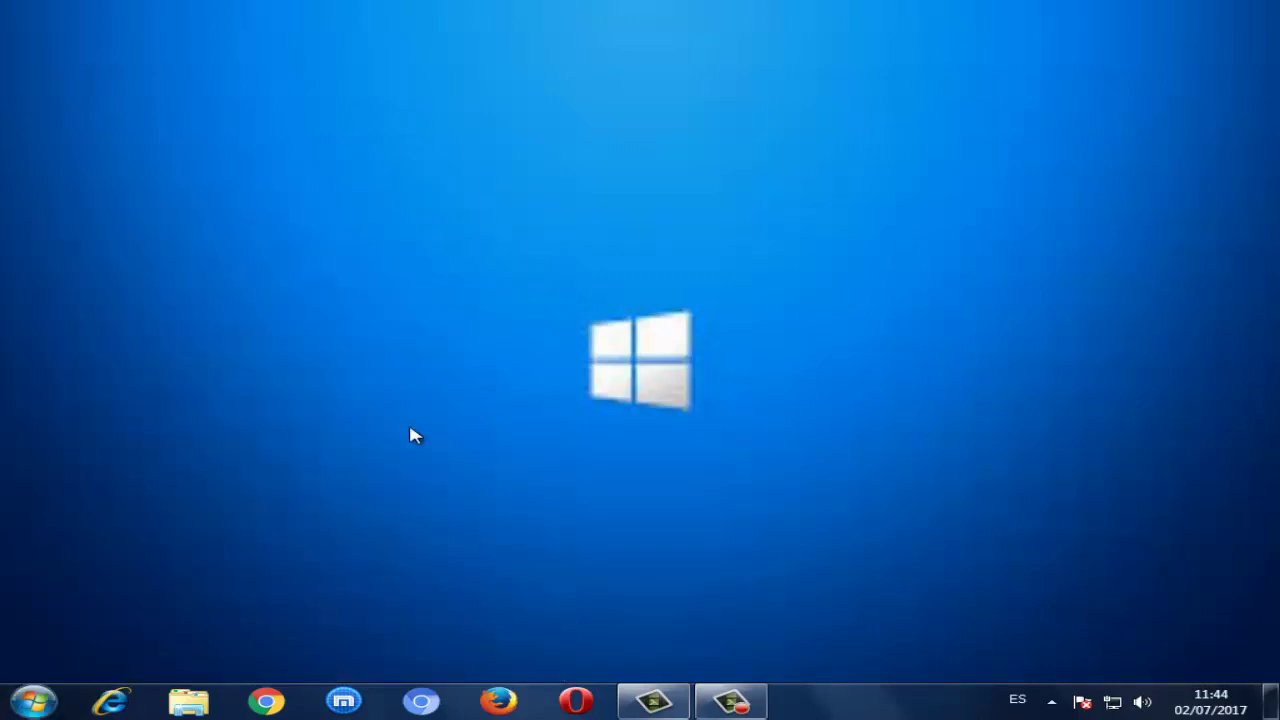
Step: Open Google Chrome and go to the address chrome://settings/
left_click(272, 700)
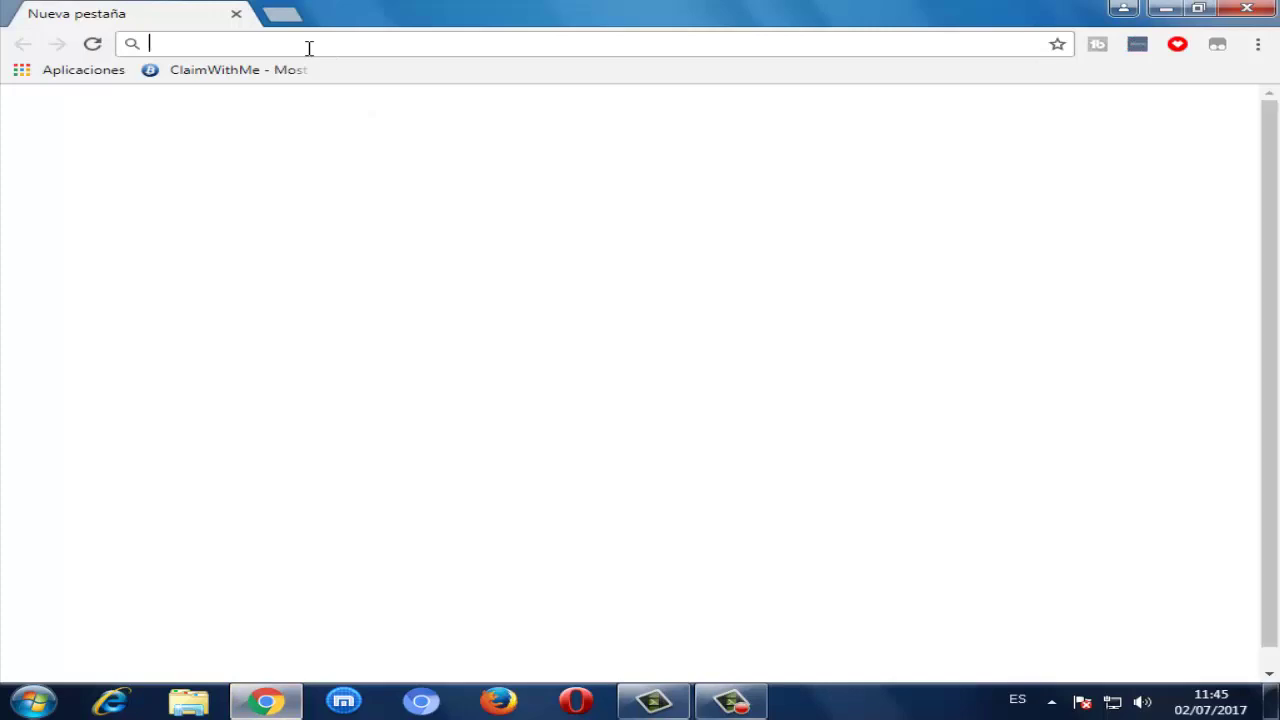
type("chrome")
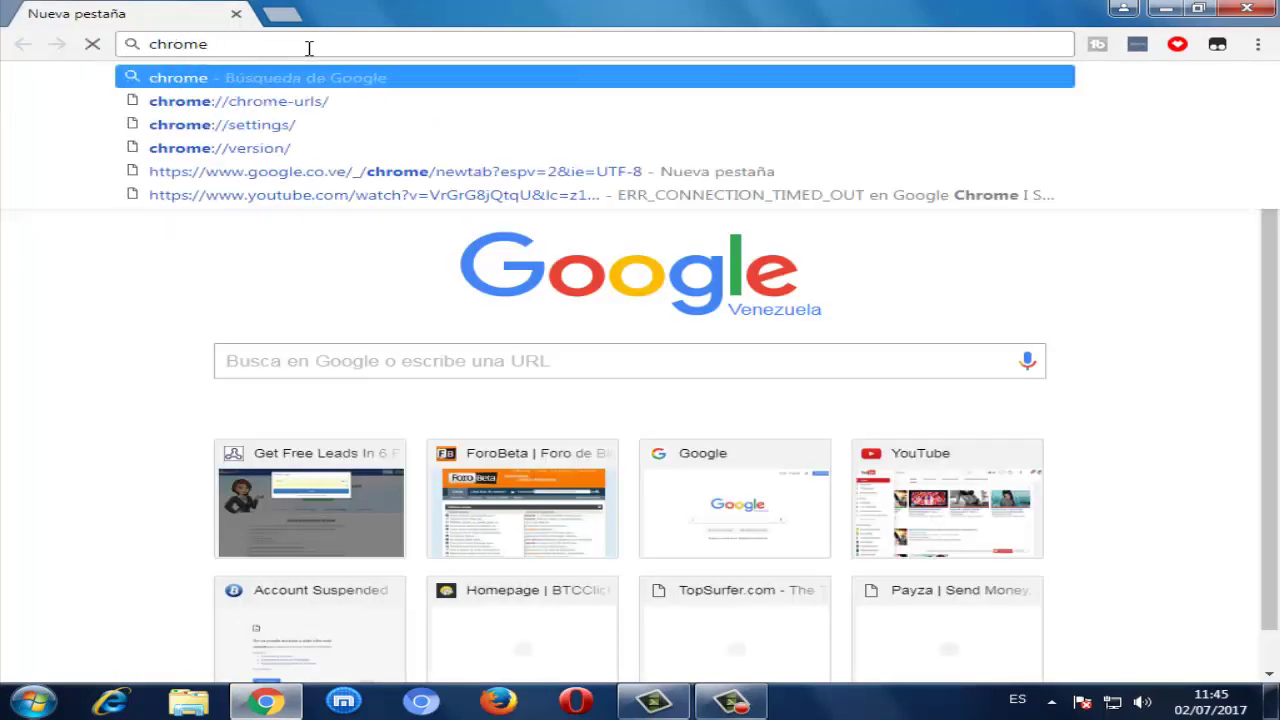
type(":")
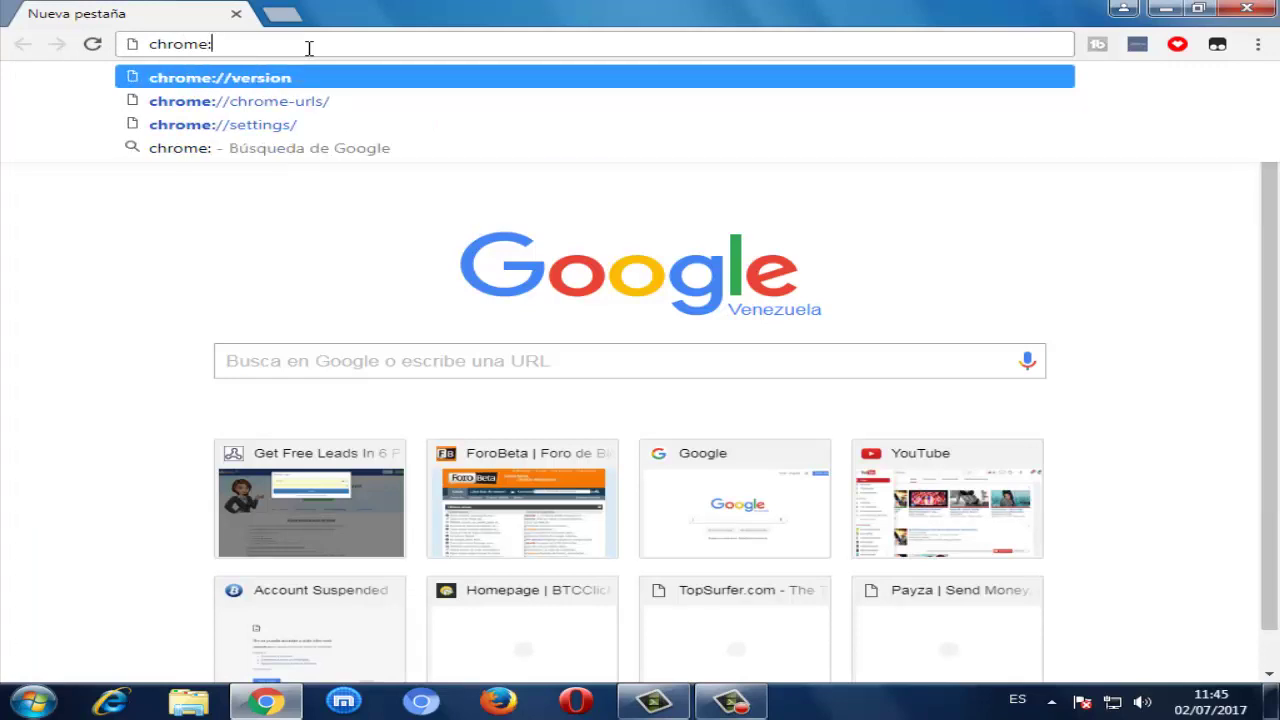
type("//")
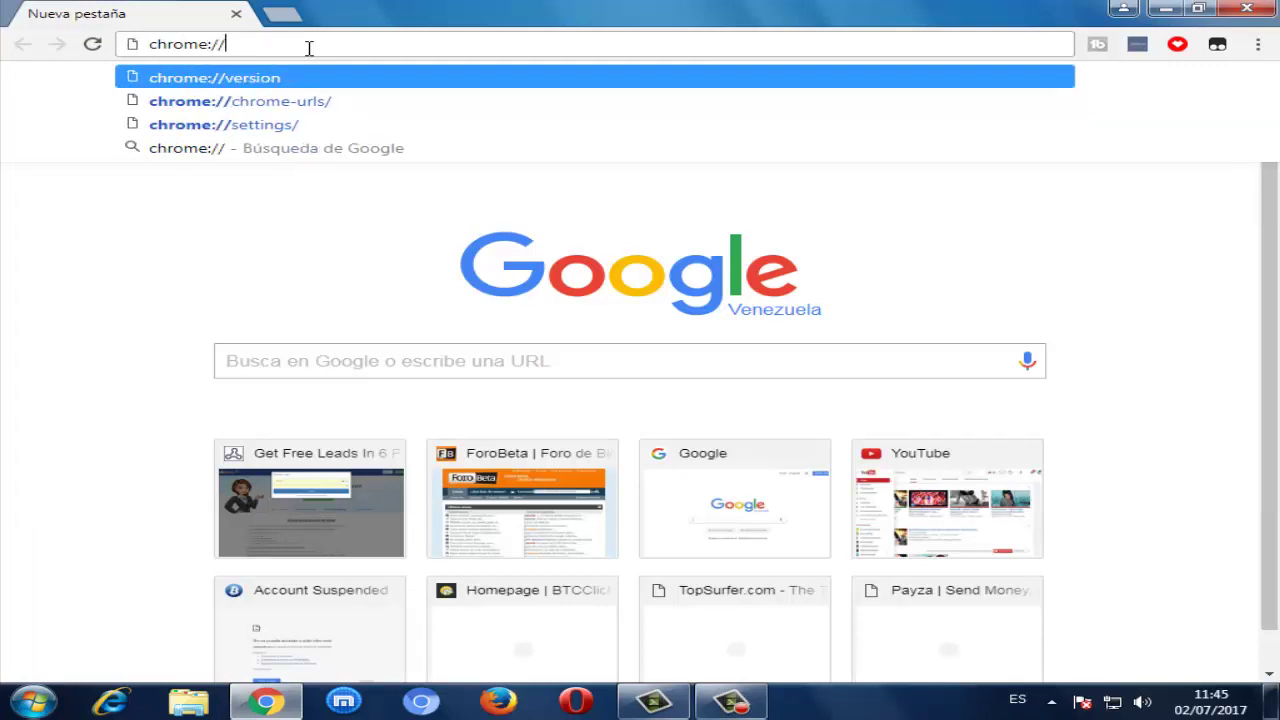
type("settings")
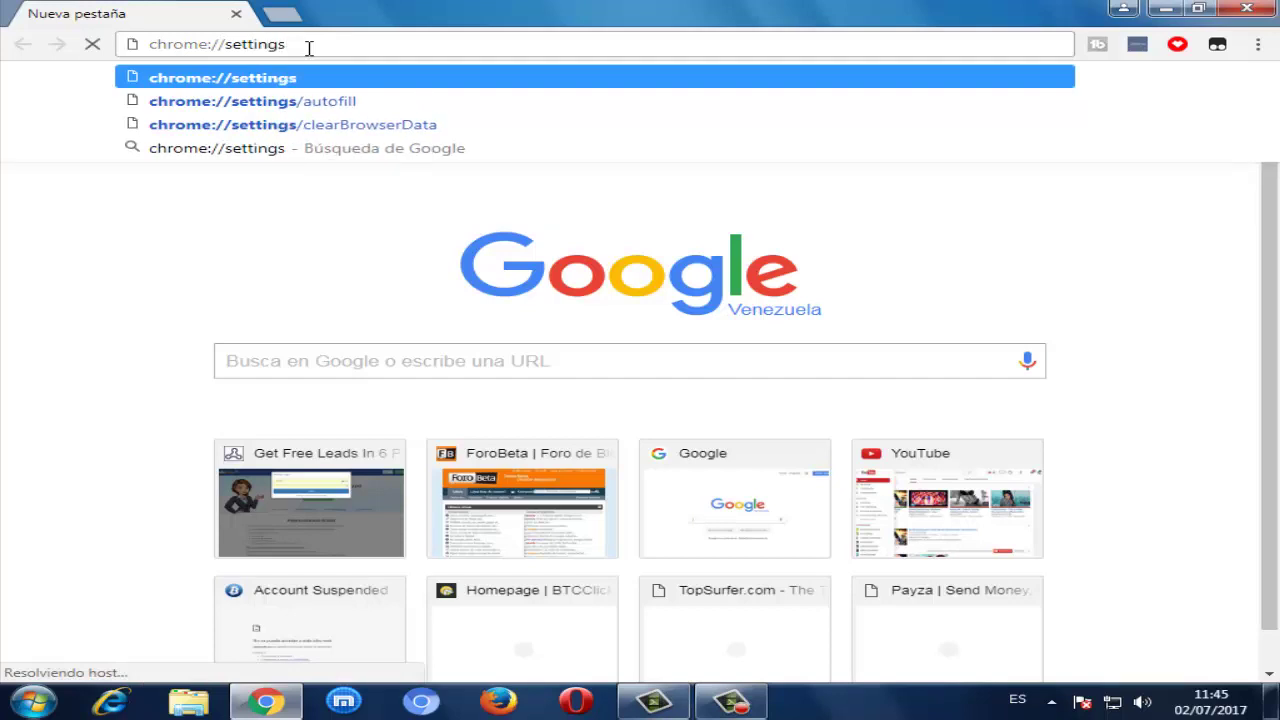
type("/")
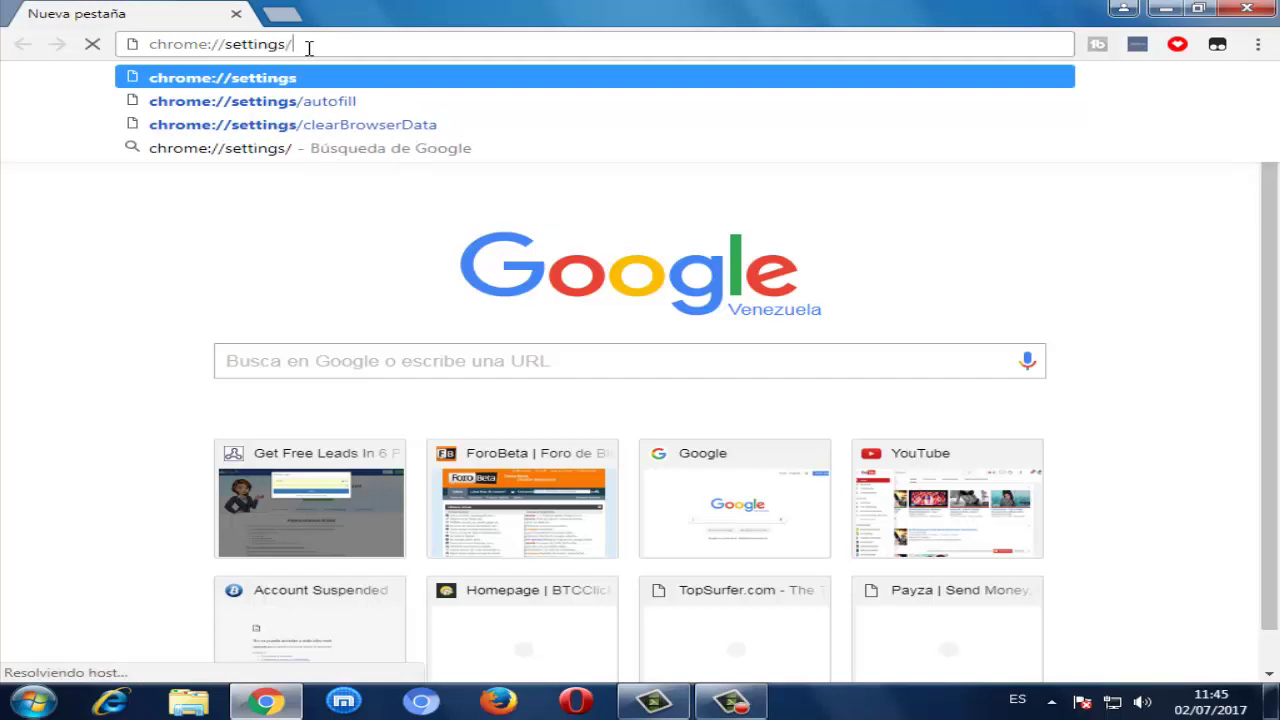
key("Return")
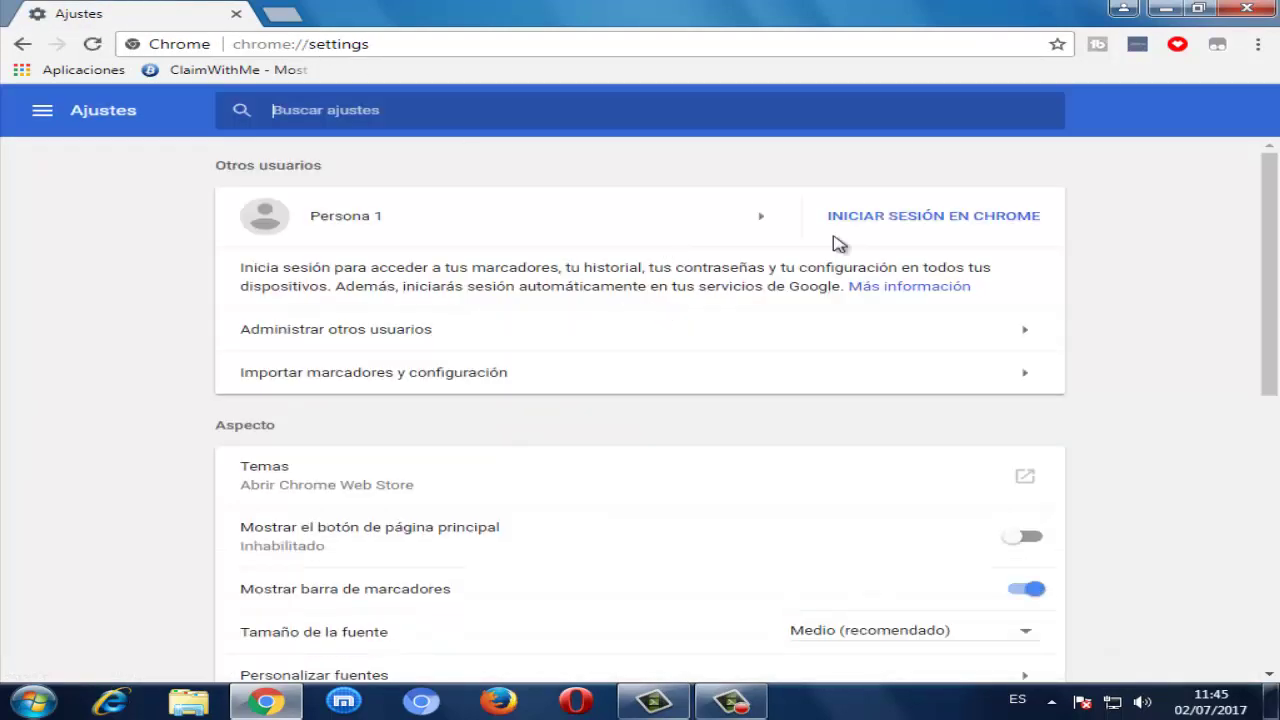
Step: Expand Chrome's advanced settings and examine the System and Reset (Restablecer) sections, dismissing the Windows colour scheme dialog
left_click_drag(1272, 205, 1272, 309)
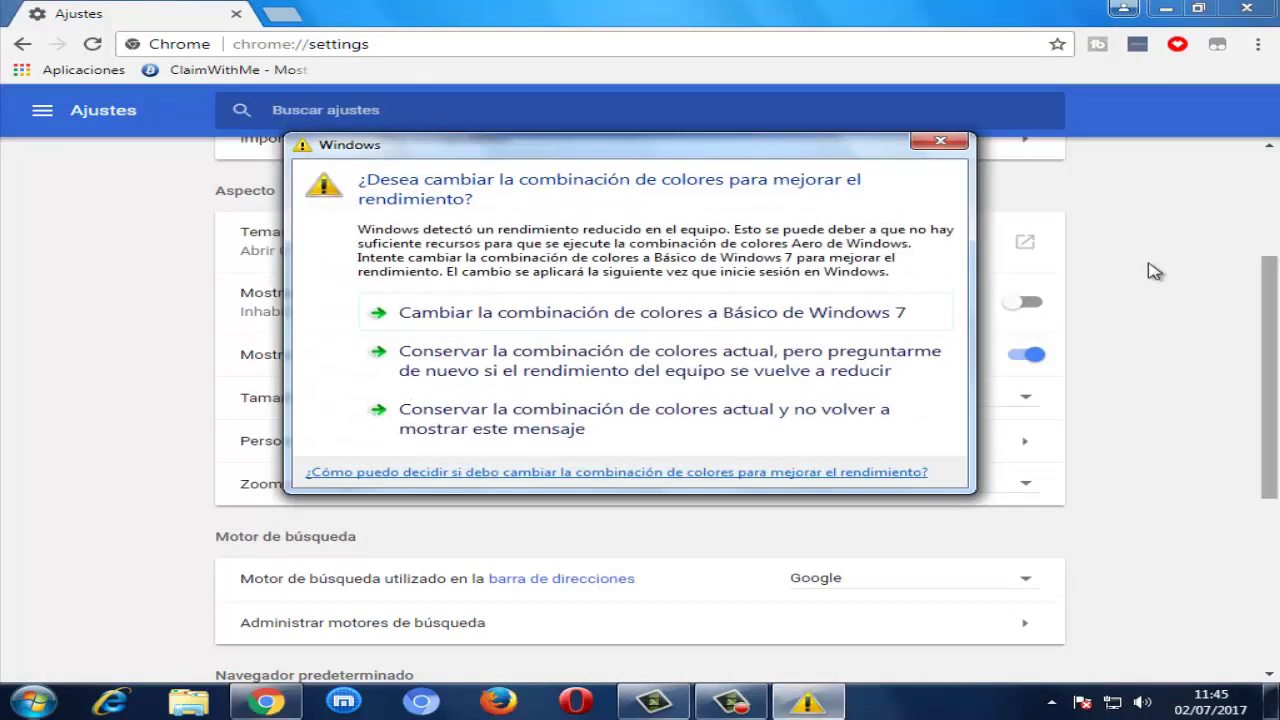
left_click(937, 142)
left_click_drag(1274, 310, 1276, 492)
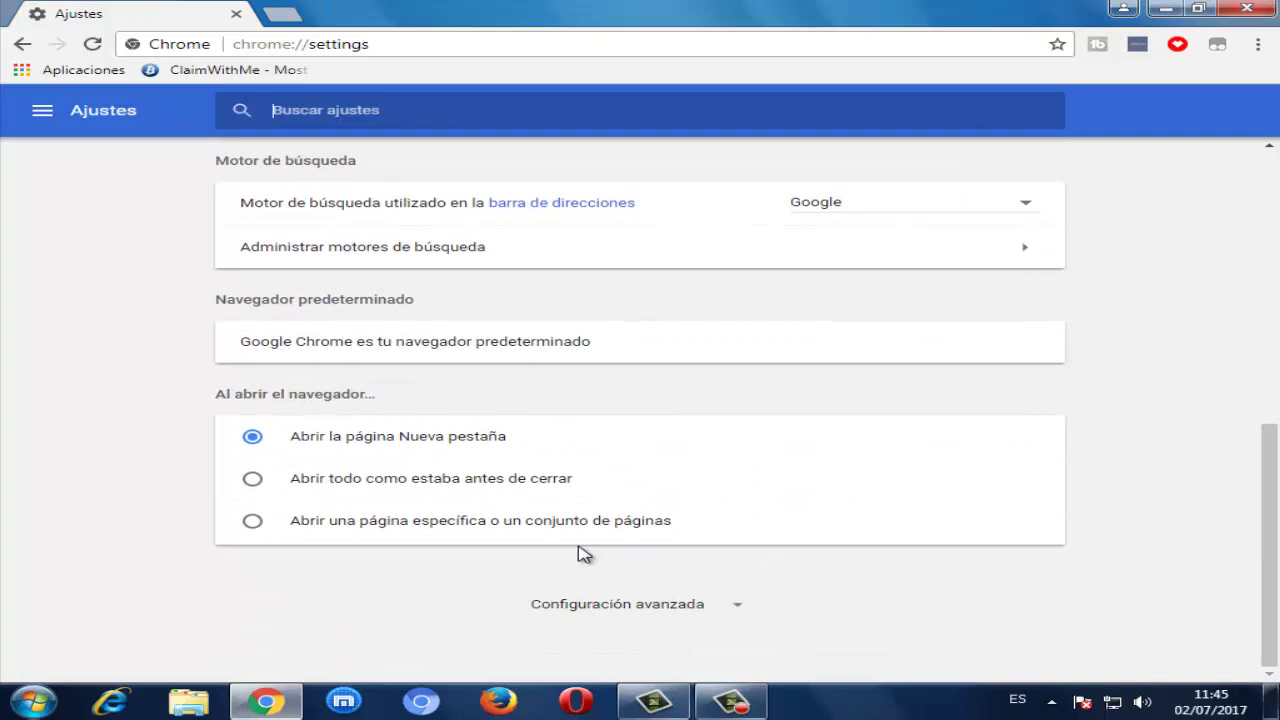
left_click(601, 612)
scroll(601, 622, "down", 2)
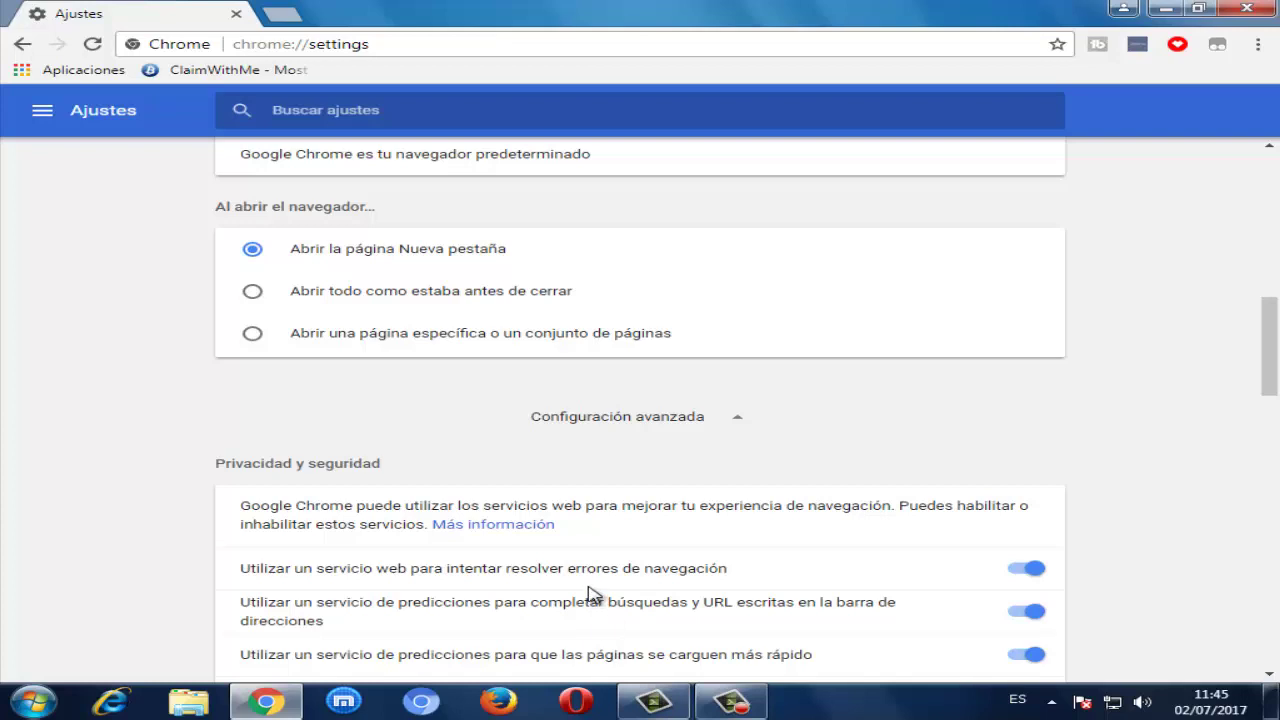
scroll(551, 556, "down", 9)
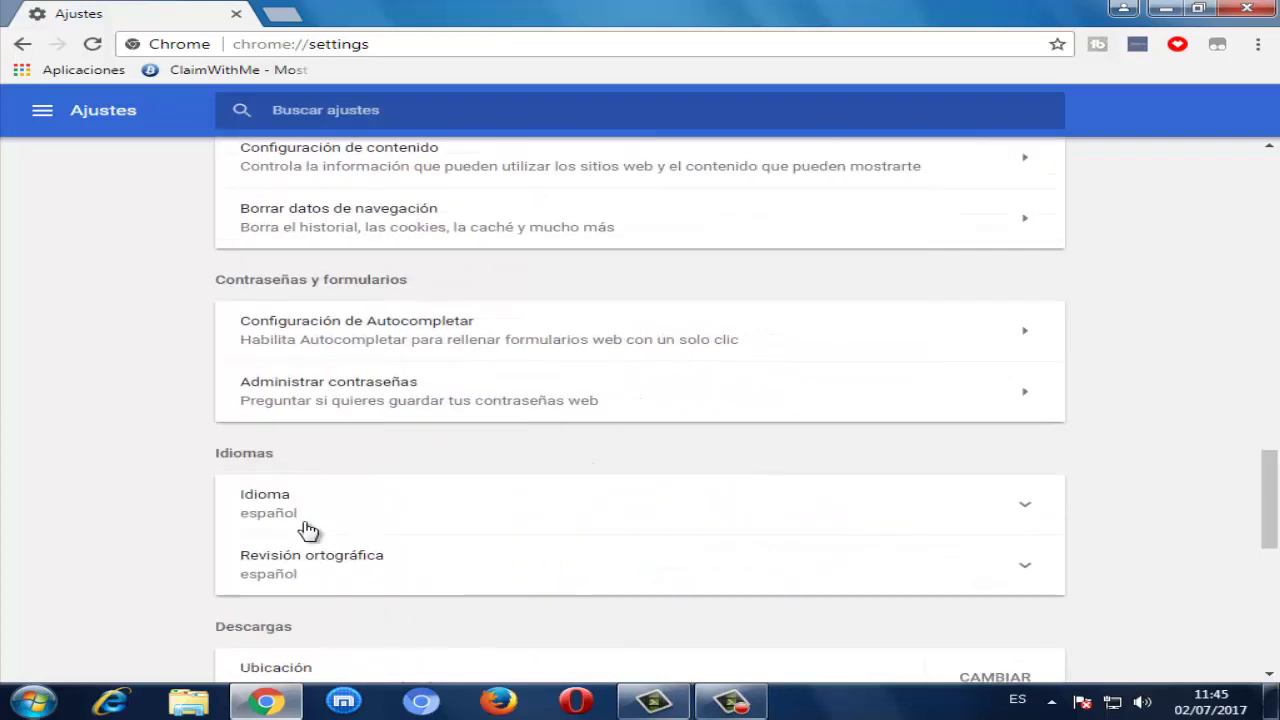
scroll(308, 530, "down", 4)
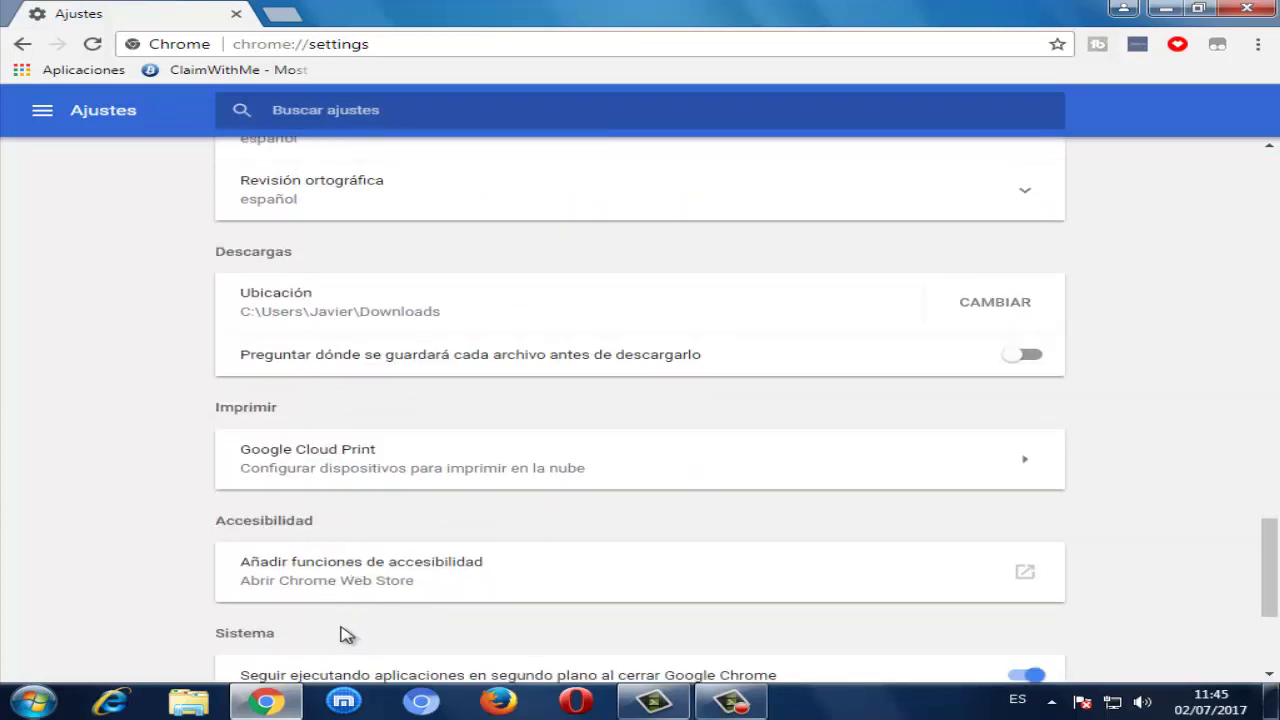
scroll(340, 635, "down", 2)
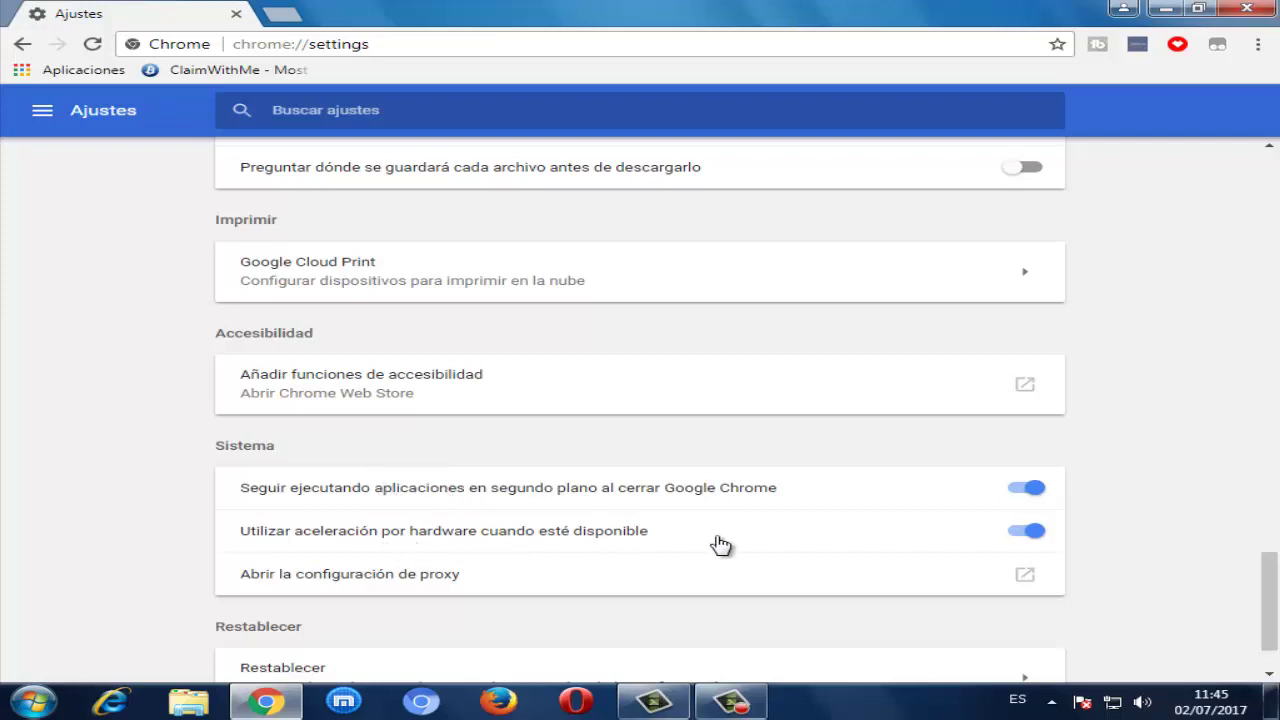
scroll(730, 543, "down", 1)
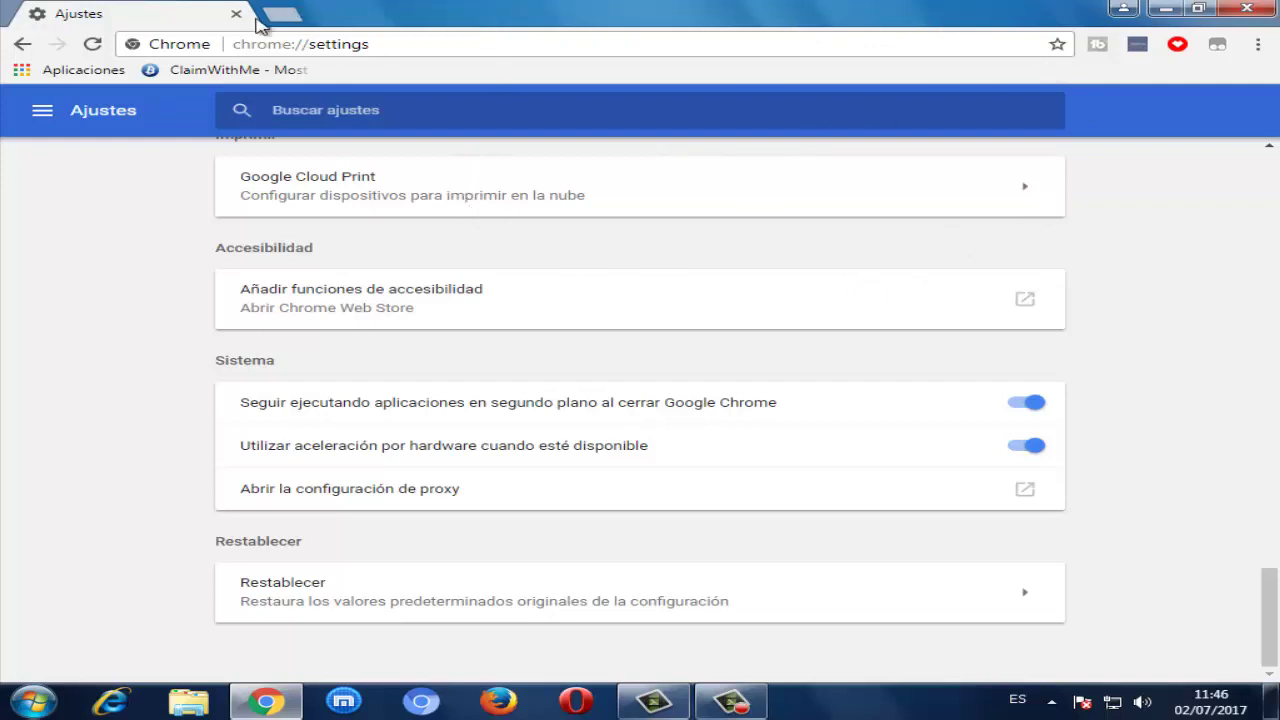
Step: Replace the settings tab with a new tab and open the clear browsing data dialog (Borrar datos de navegación)
left_click(285, 14)
left_click(237, 15)
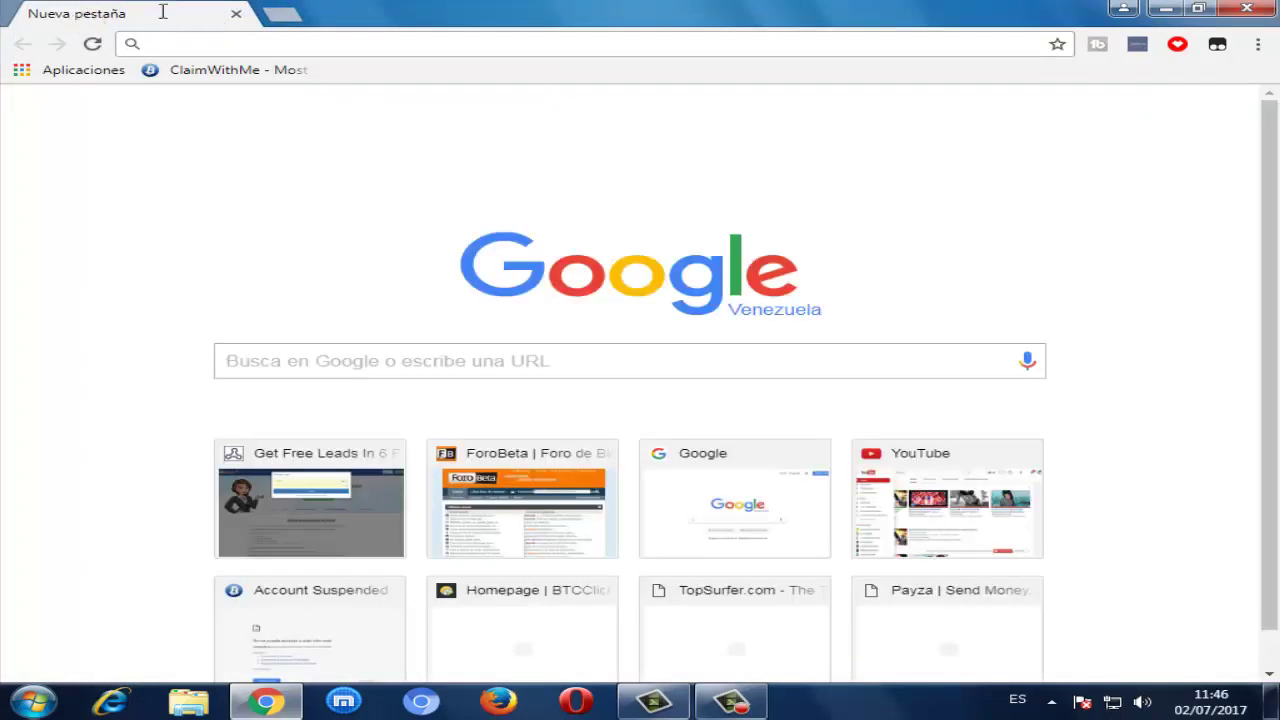
left_click(1258, 46)
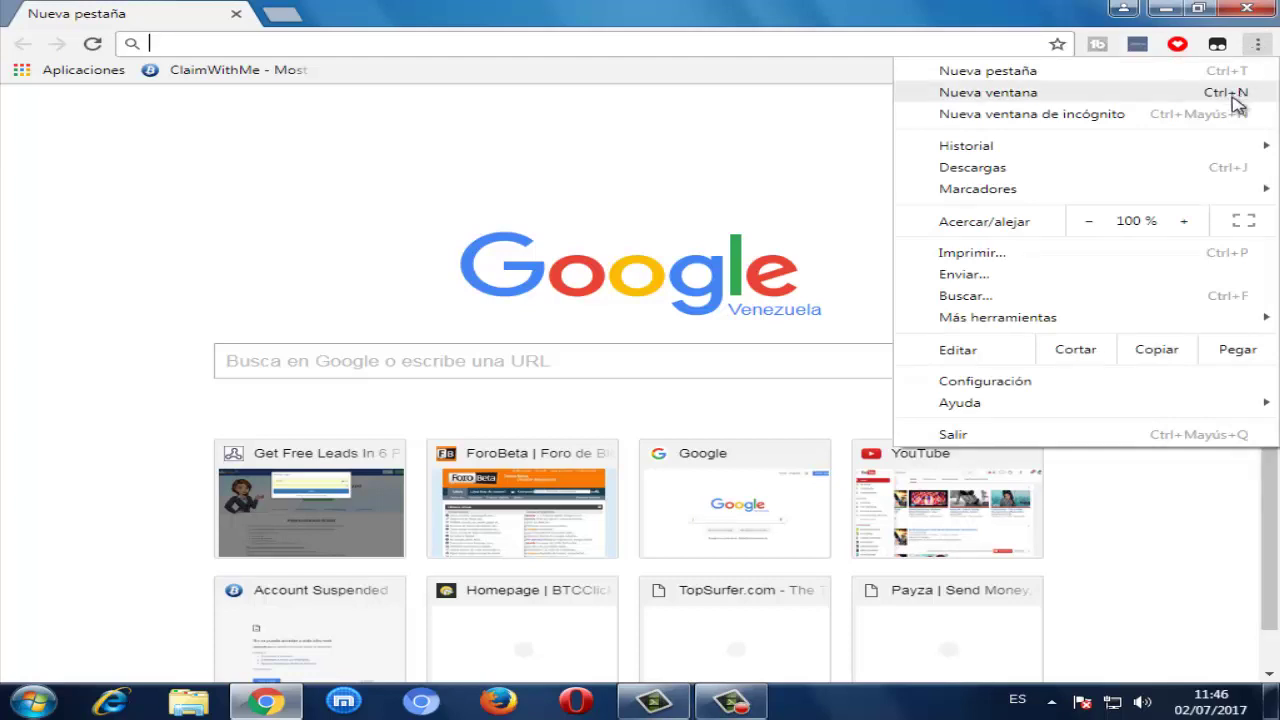
mouse_move(1012, 318)
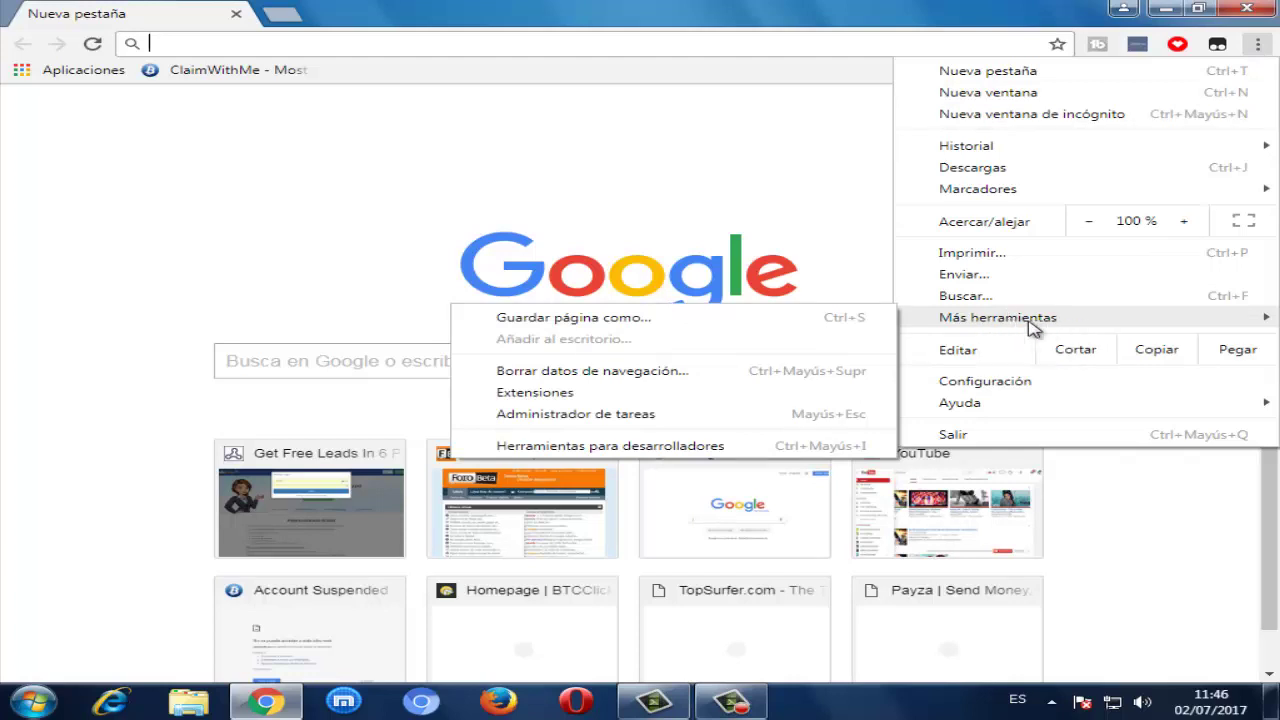
left_click(600, 371)
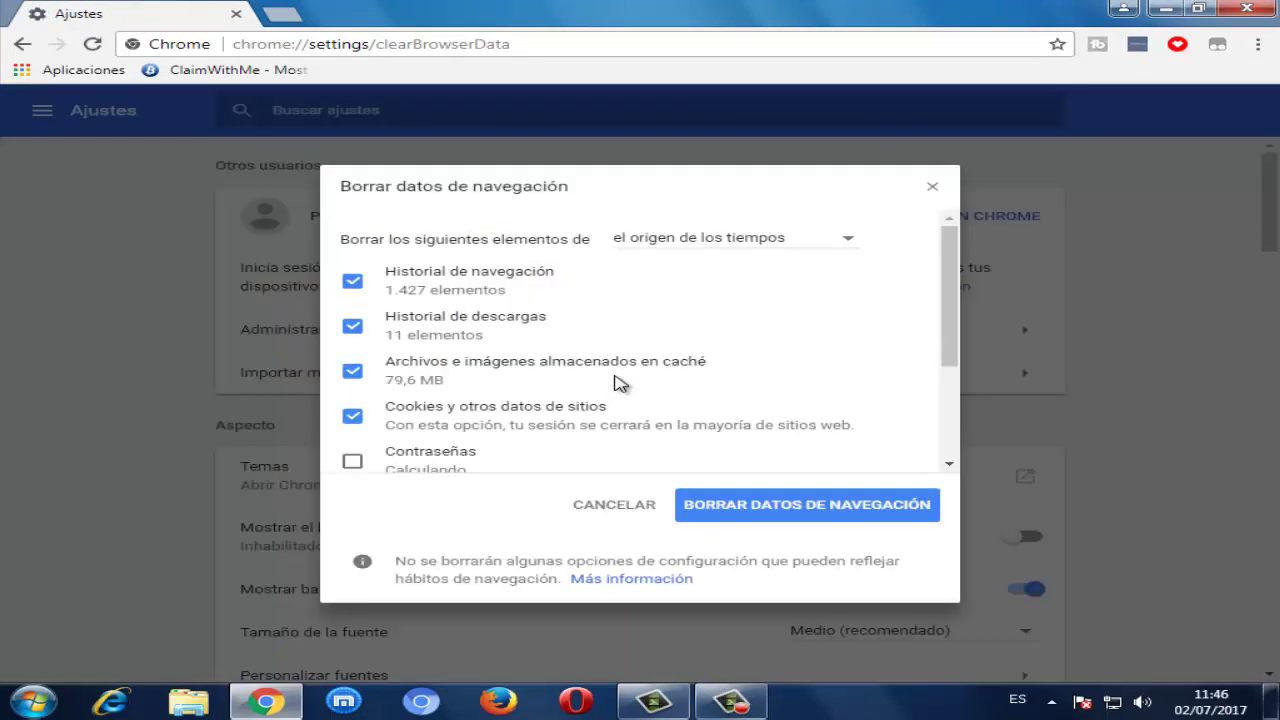
Step: Deselect download history and browsing history in the clear browsing data dialog, and close it without clearing anything
scroll(950, 275, "down", 3)
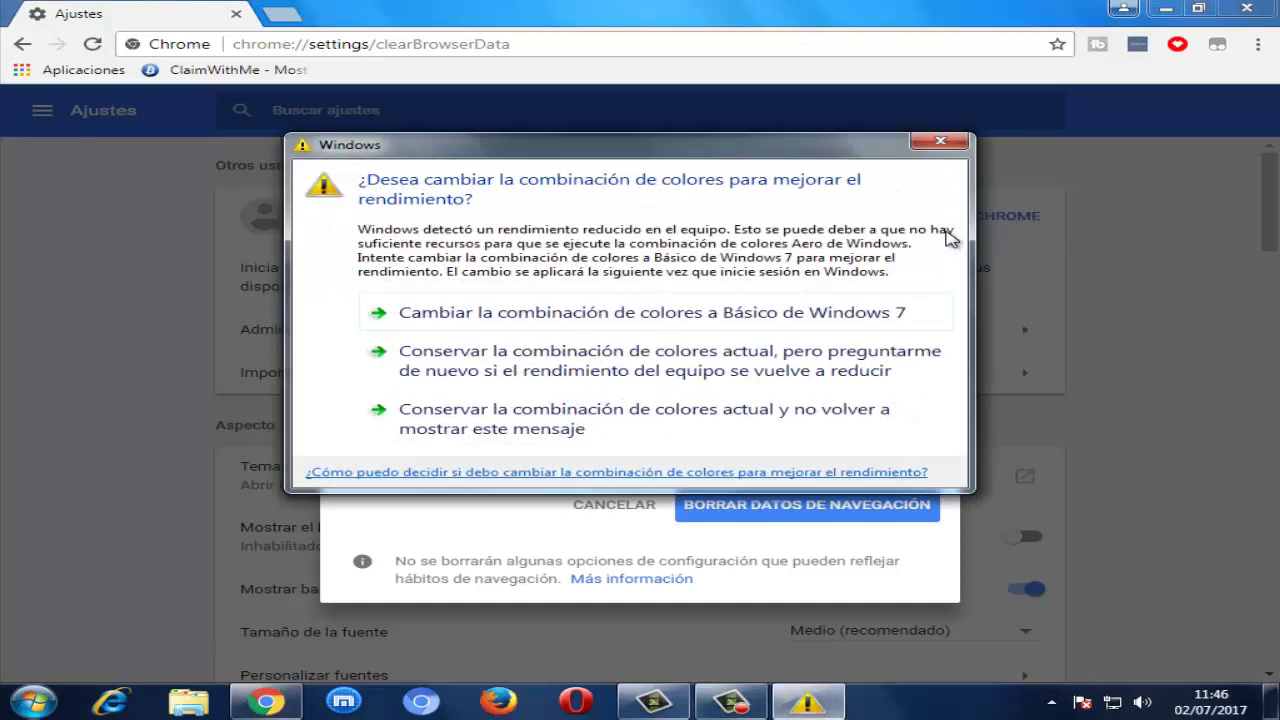
left_click(940, 141)
scroll(962, 341, "up", 3)
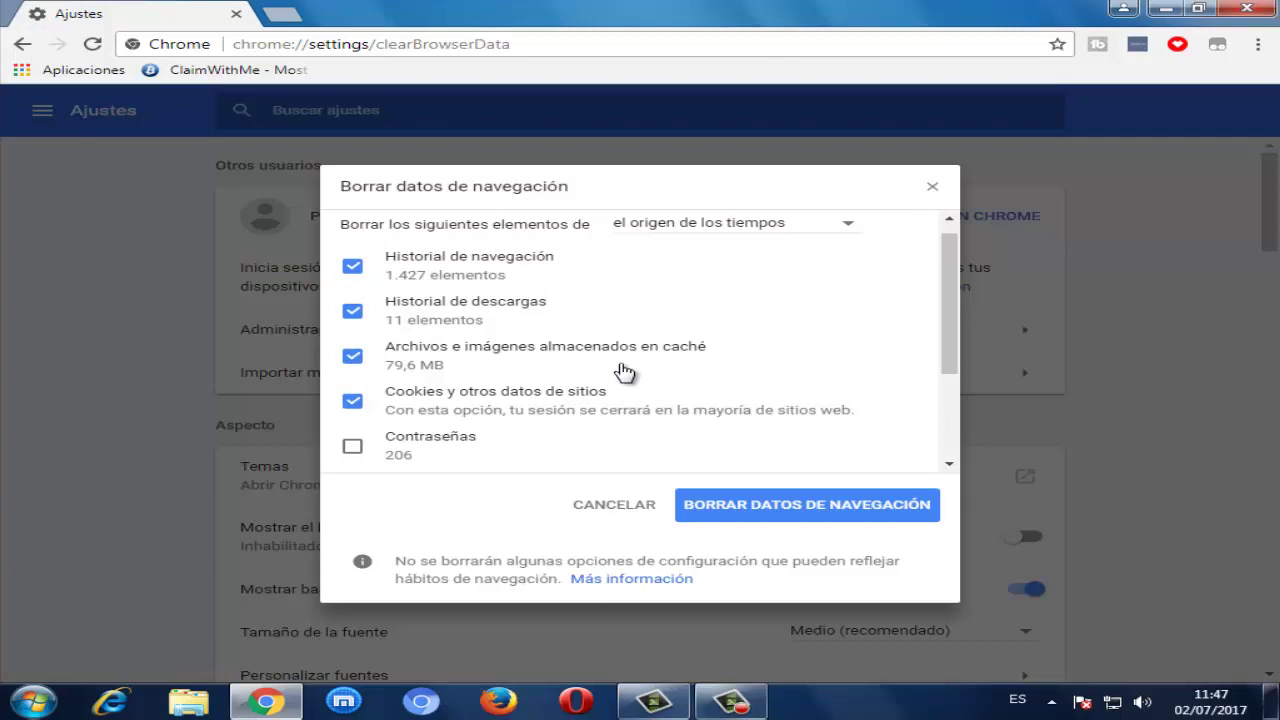
left_click(353, 310)
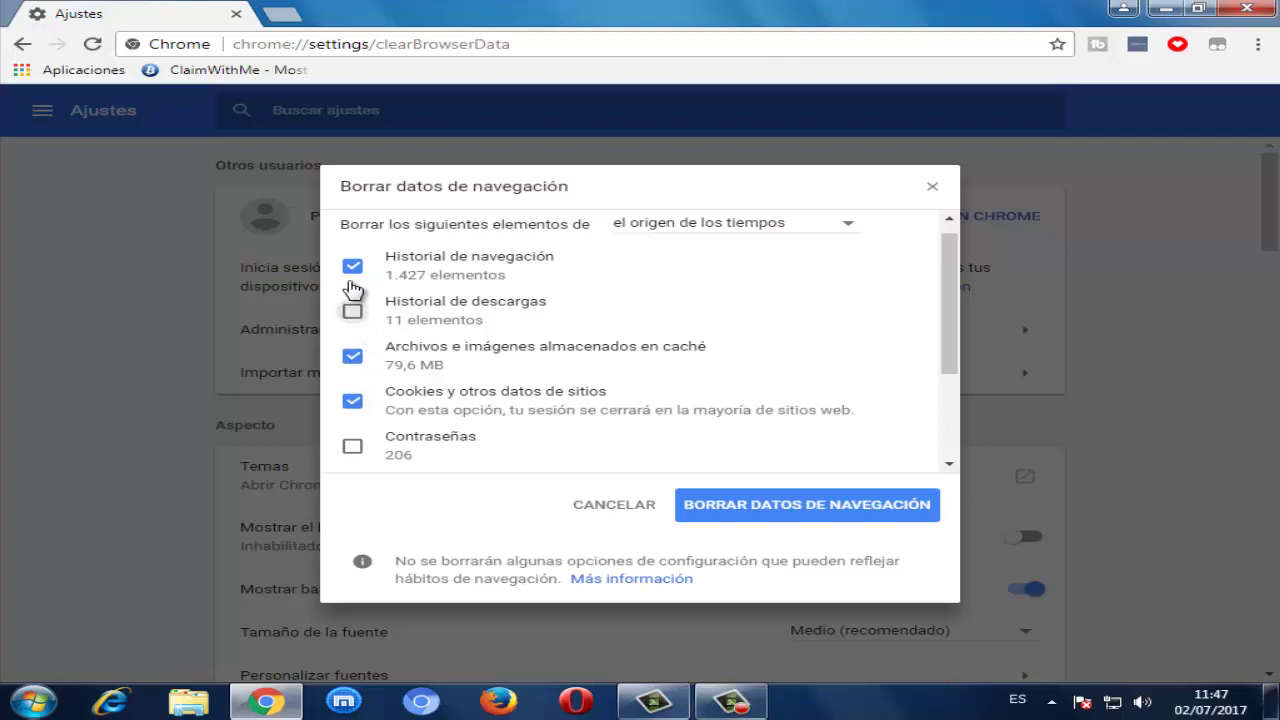
left_click(353, 266)
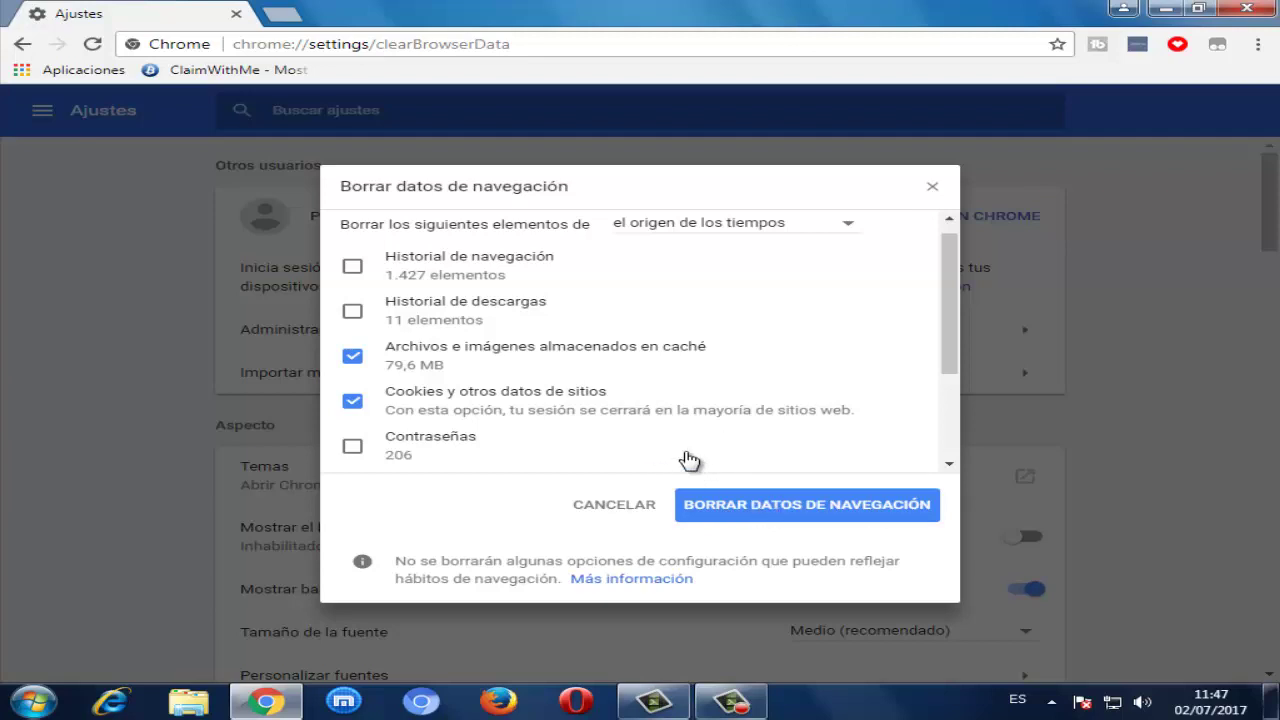
left_click(934, 188)
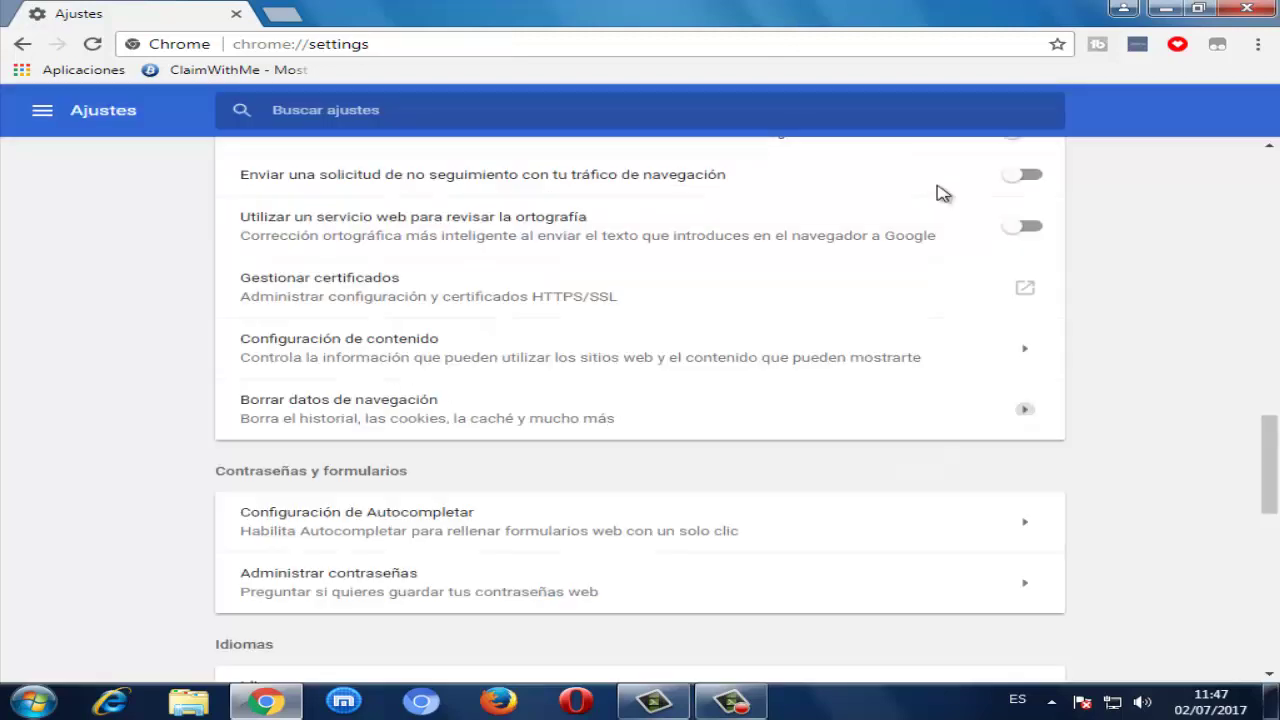
Step: Open a new tab, close the settings tab and exit Chrome
left_click(288, 16)
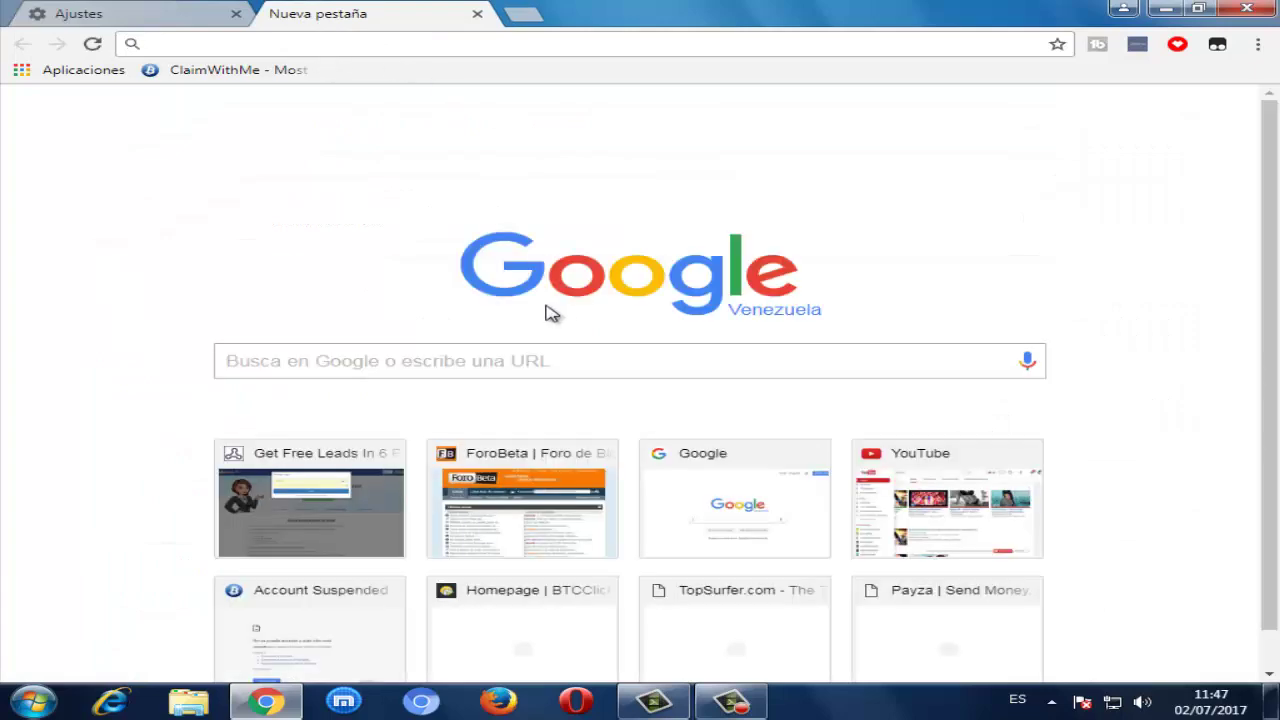
left_click(185, 18)
left_click(324, 12)
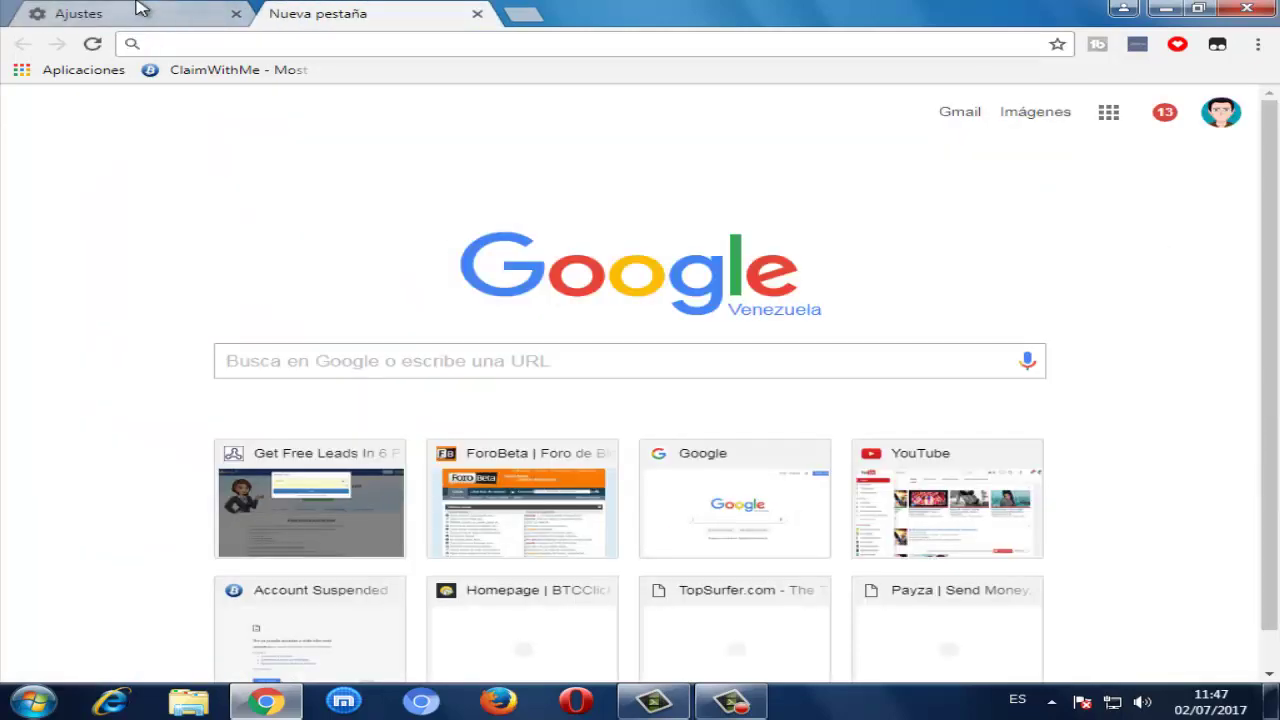
left_click(200, 18)
left_click(236, 14)
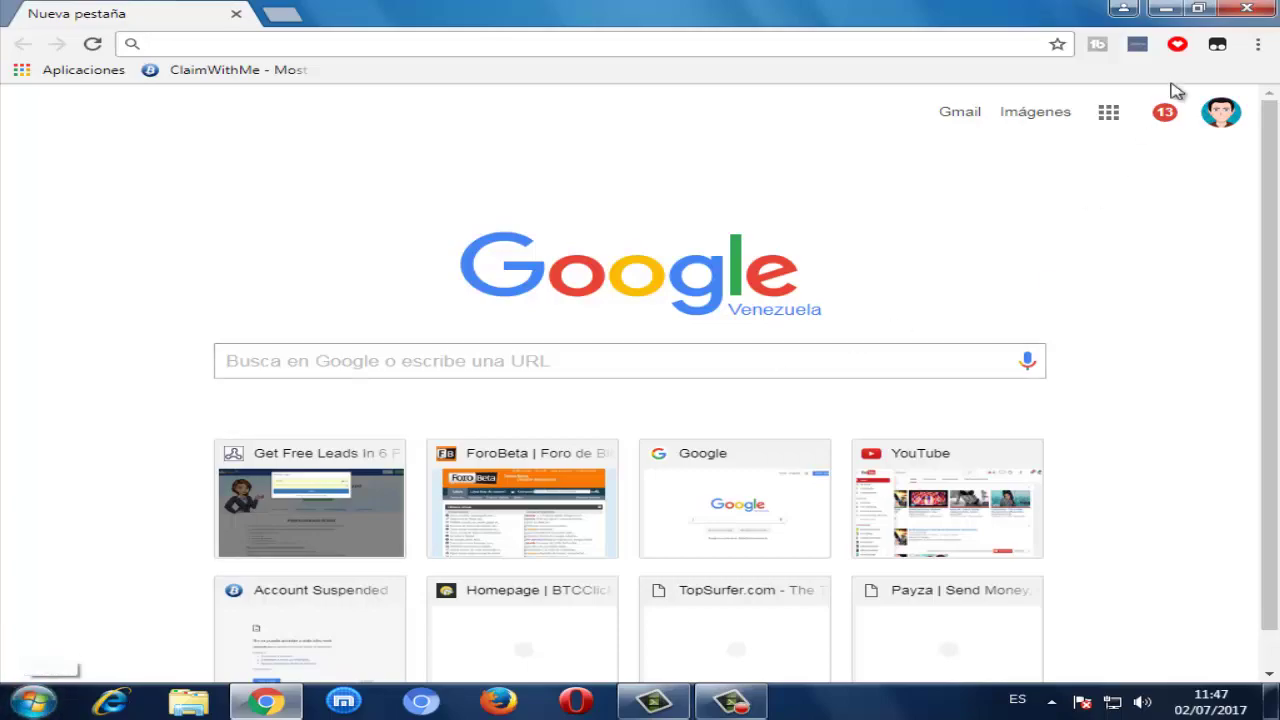
left_click(1247, 8)
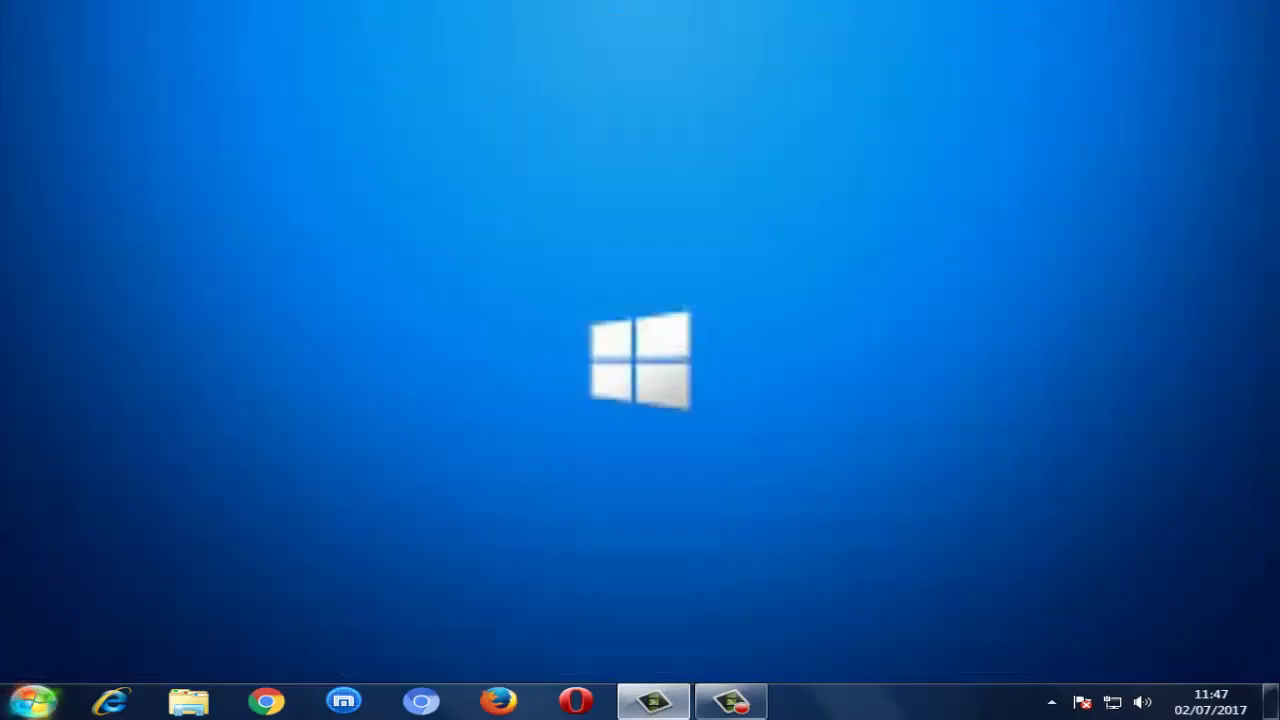
Step: Open the Windows Network and Sharing Center and bring up the status window of Conexión de área local
right_click(1113, 705)
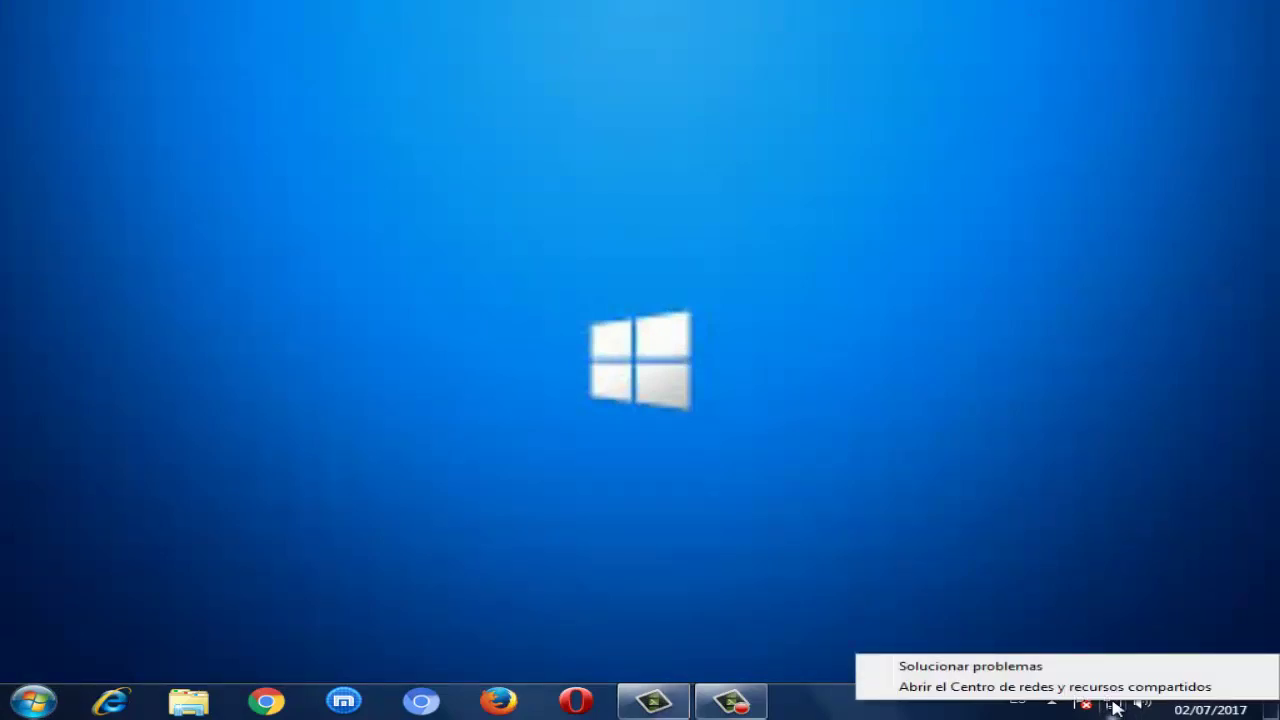
left_click(1003, 688)
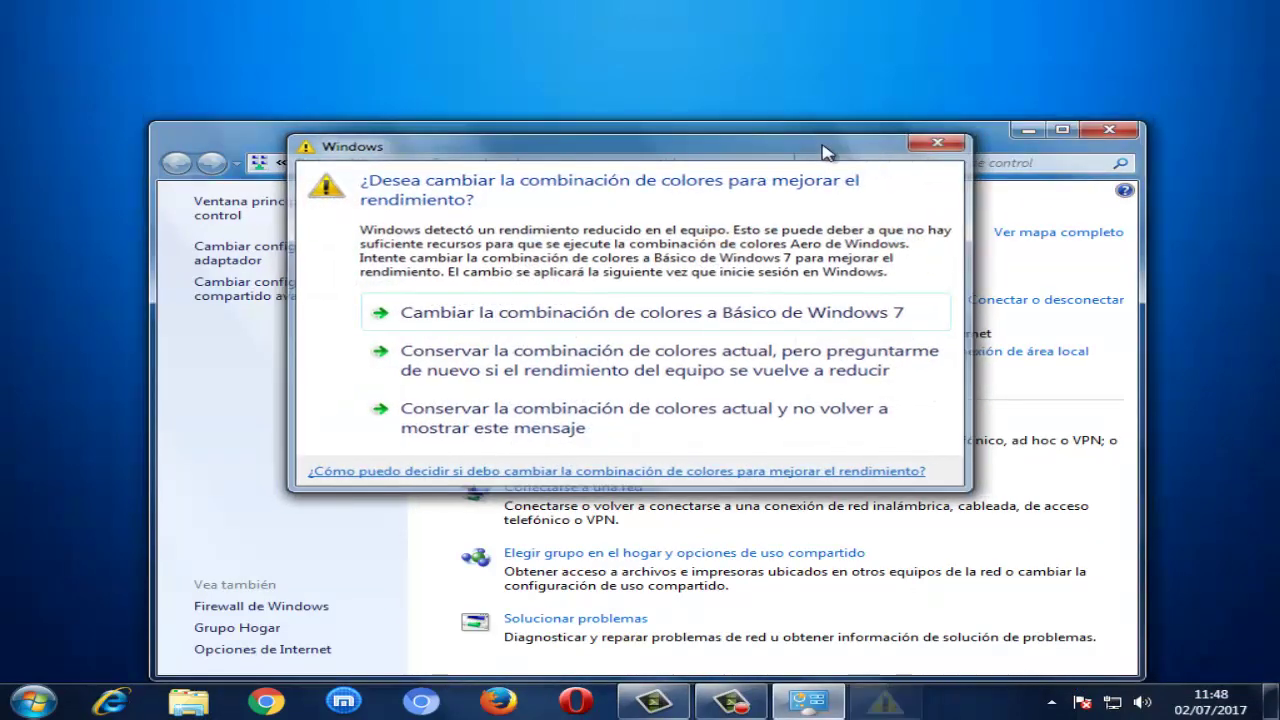
left_click(938, 147)
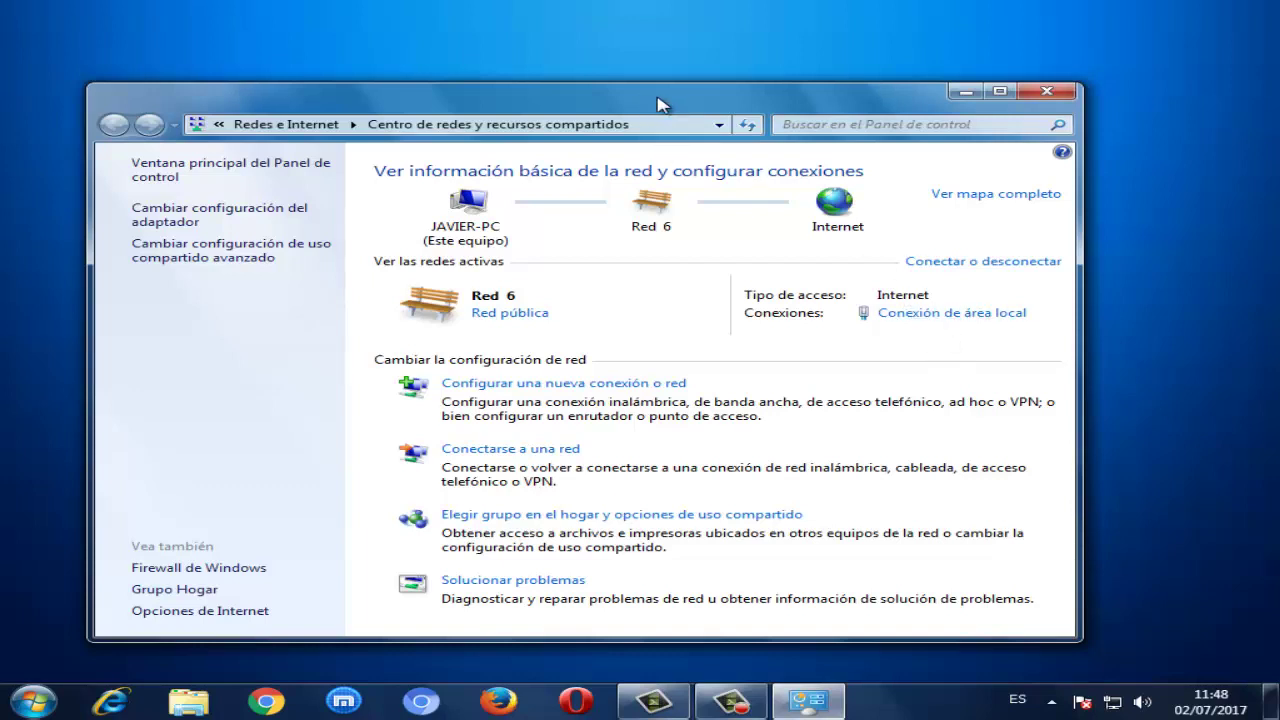
left_click_drag(663, 106, 705, 116)
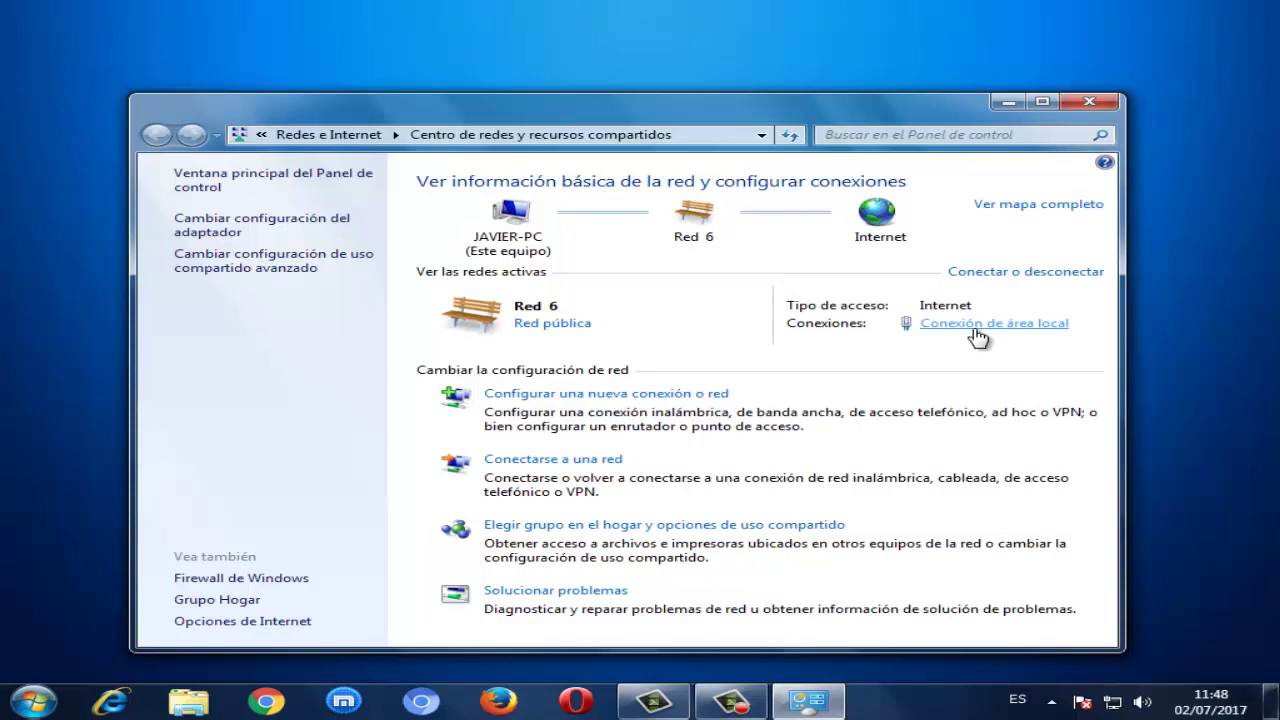
left_click(974, 331)
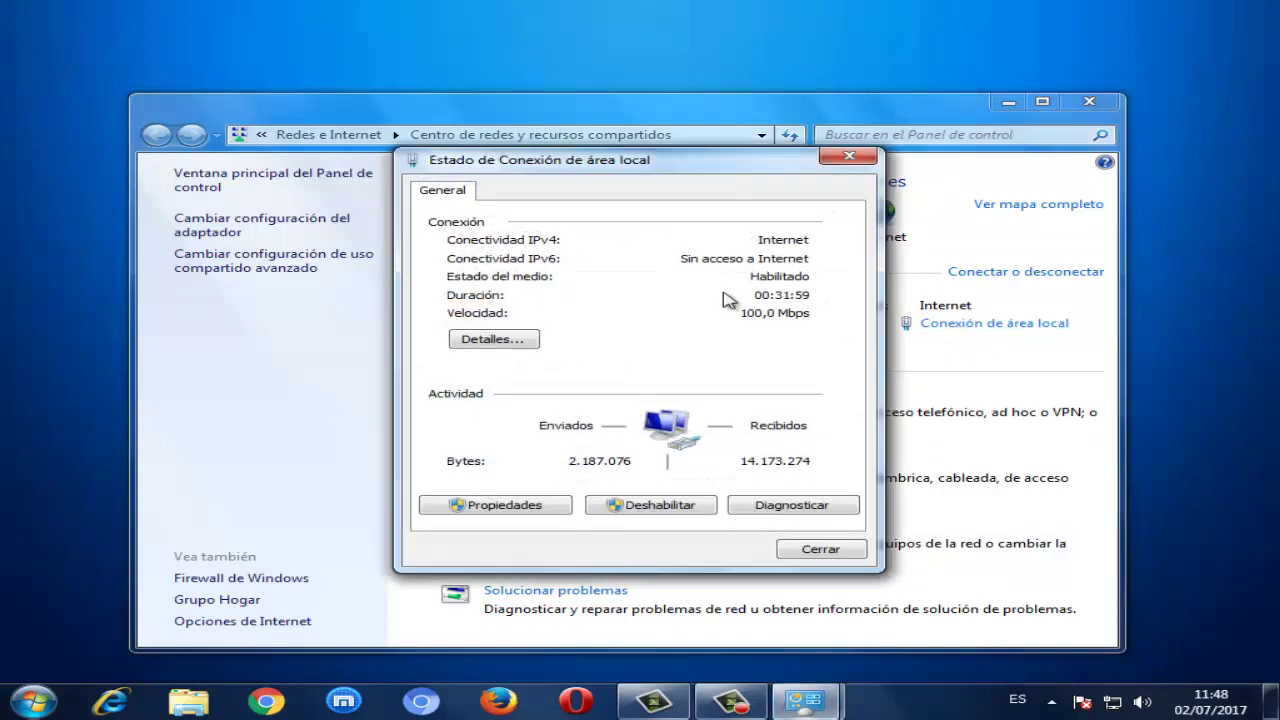
mouse_move(553, 165)
left_mouse_down()
mouse_move(553, 136)
mouse_move(529, 157)
mouse_move(539, 182)
left_mouse_up()
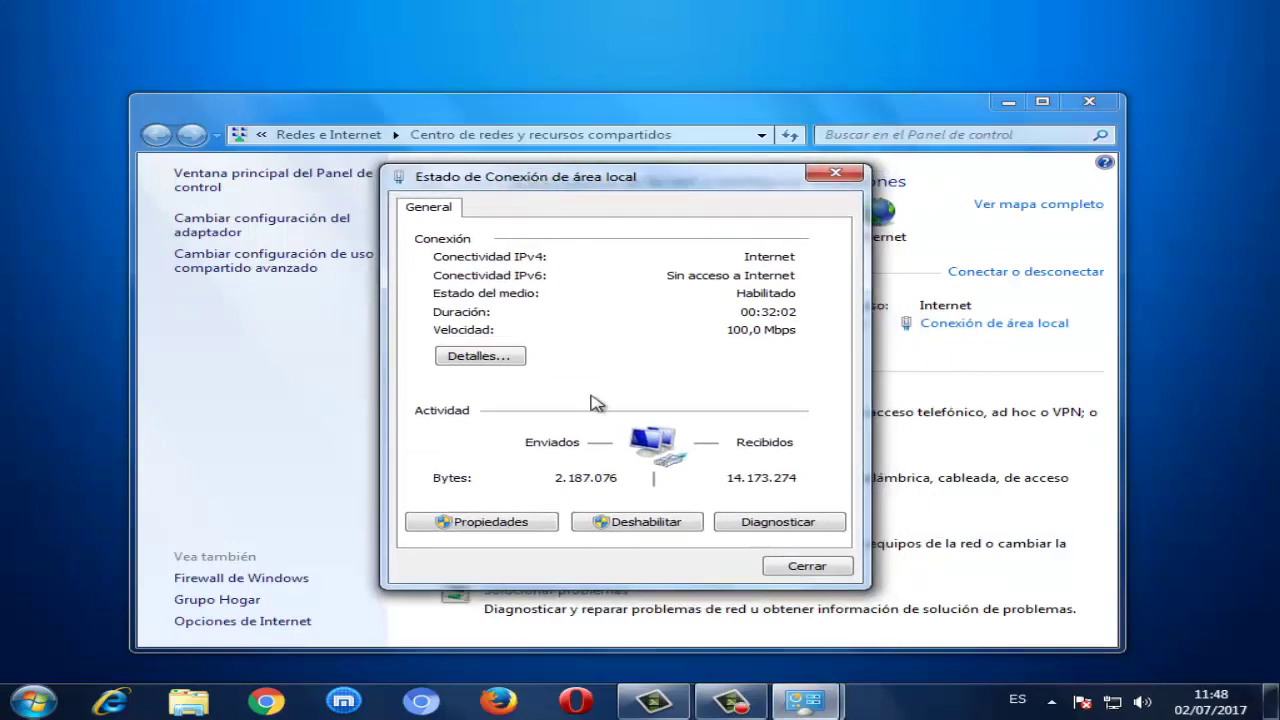
Step: Open the properties of Conexión de área local, toggle Protocolo de Internet versión 6 (TCP/IPv6) off, on and off again, and discard the changes
left_click(510, 524)
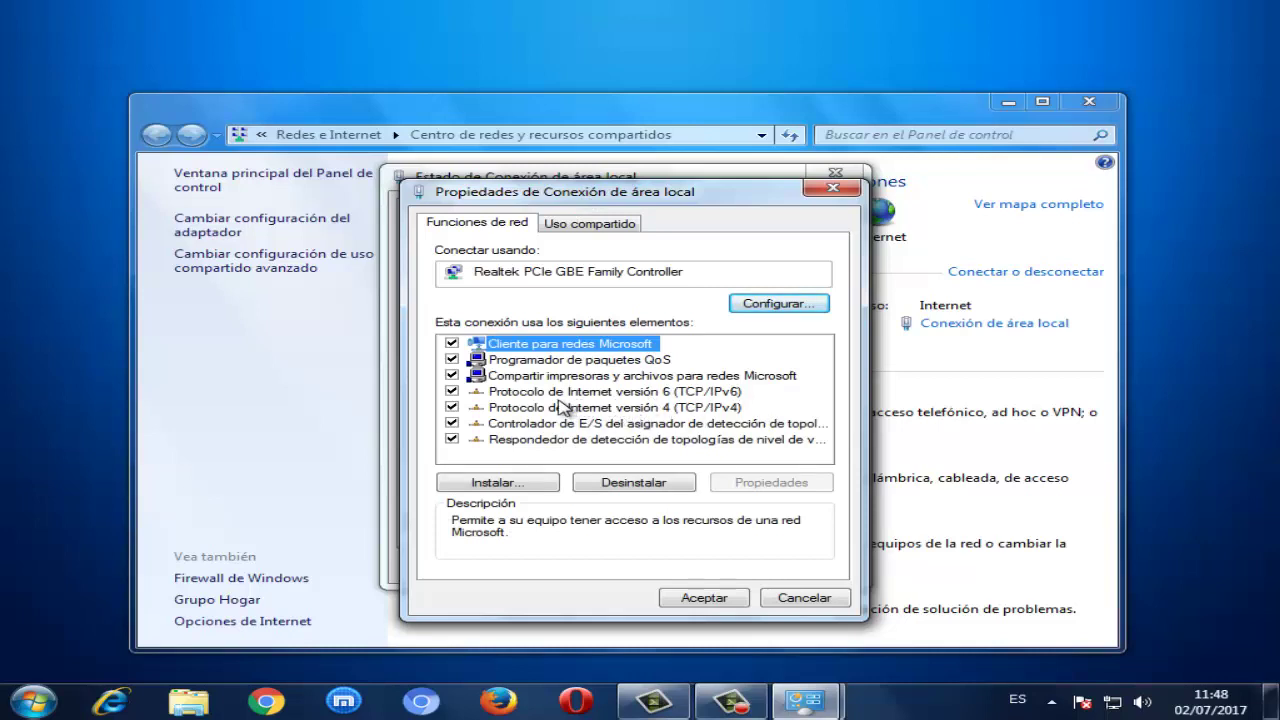
left_click(500, 394)
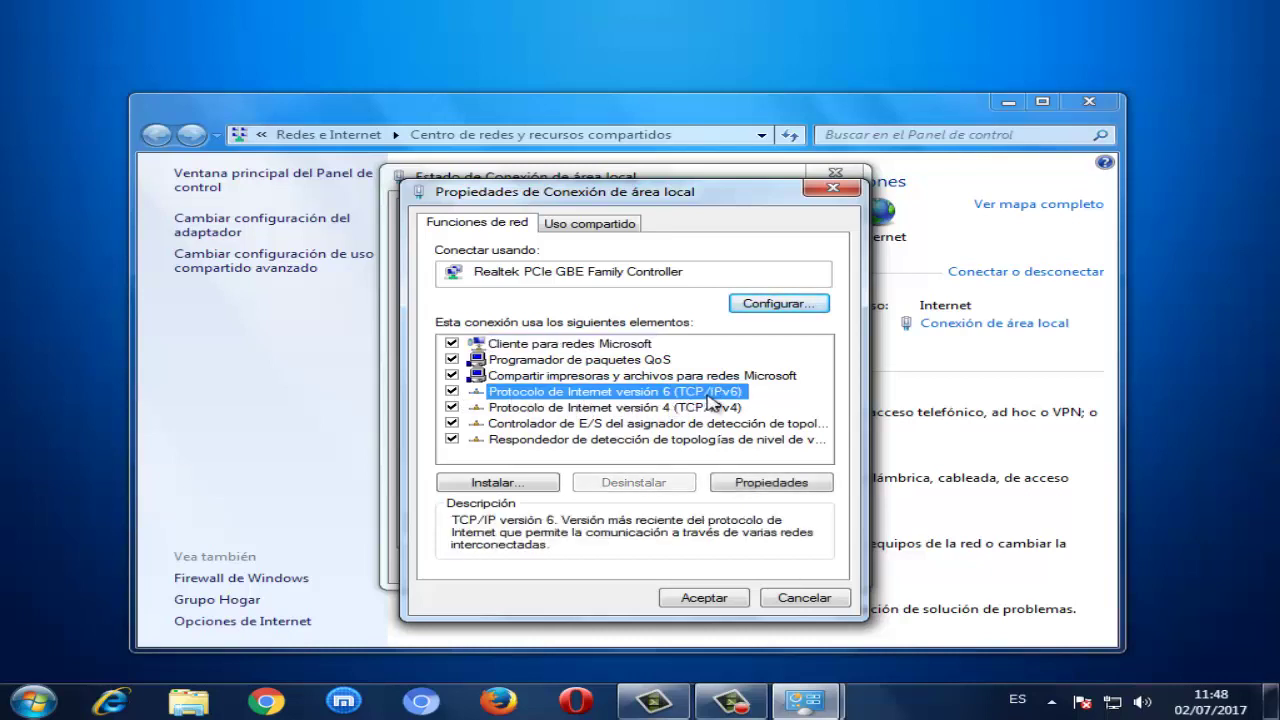
left_click(452, 391)
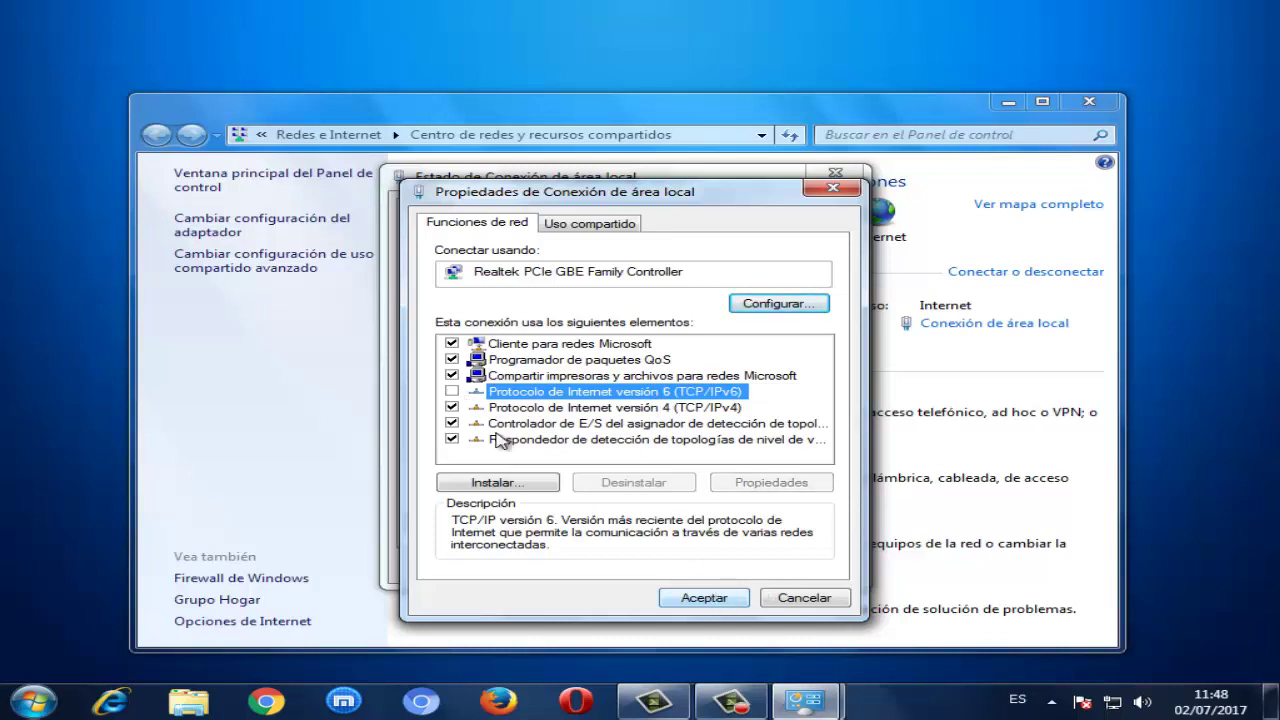
left_click(452, 391)
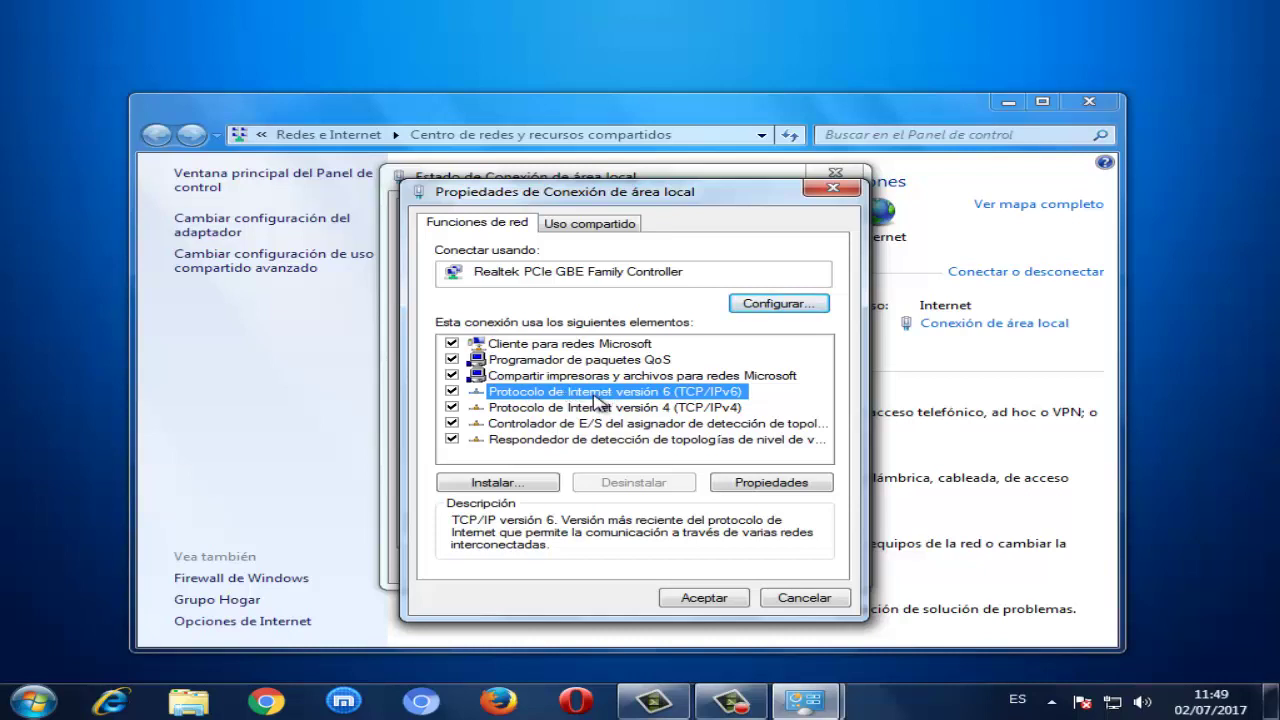
left_click(452, 391)
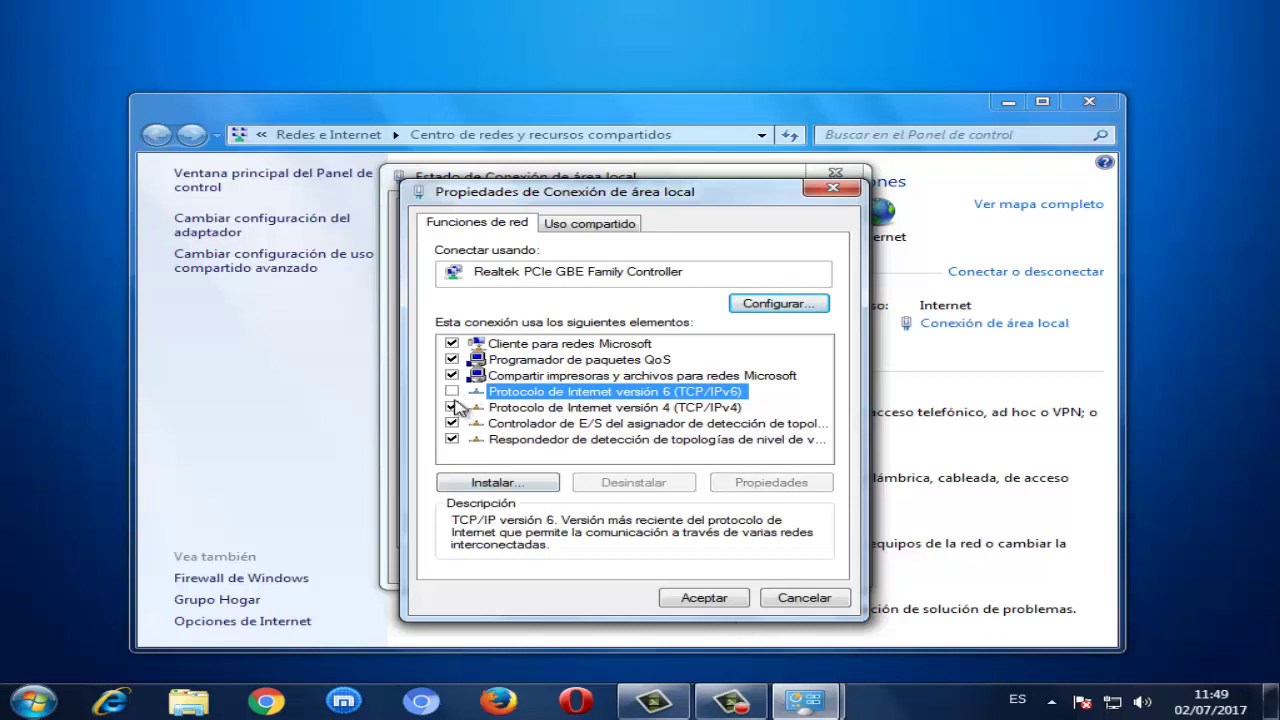
left_click(806, 597)
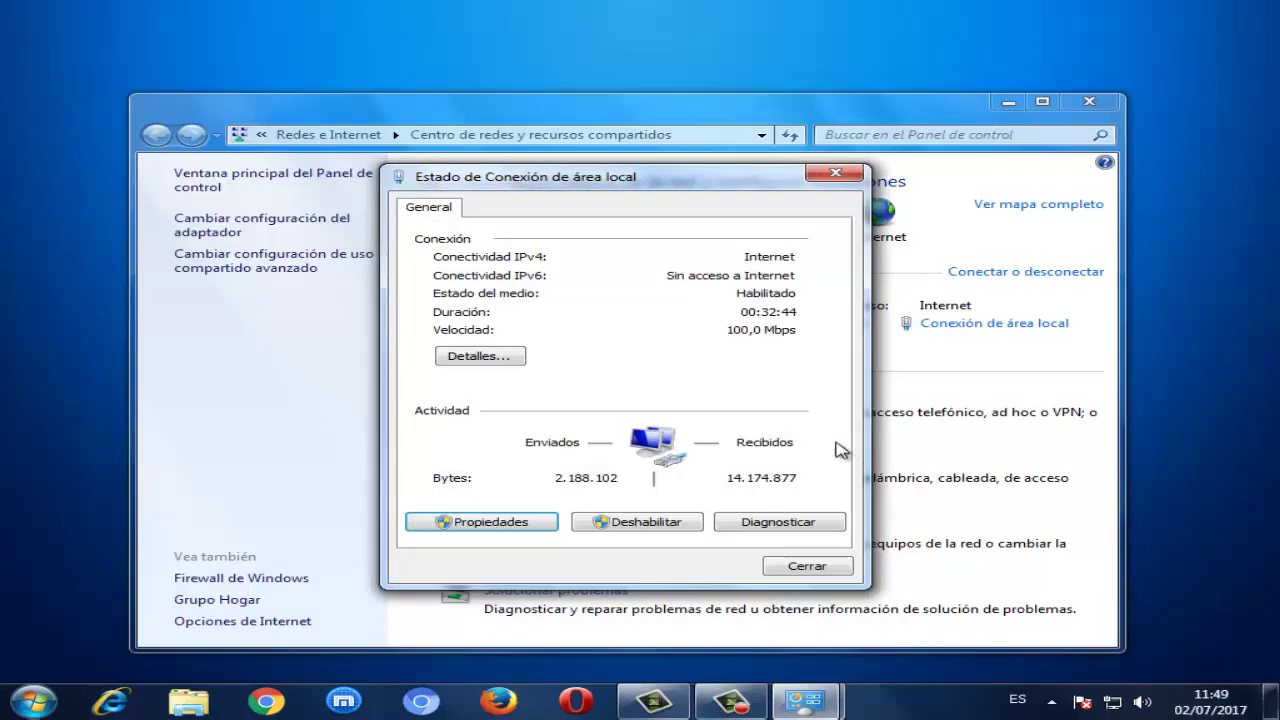
Step: Close the local area connection status window and the Network and Sharing Center
left_click(835, 174)
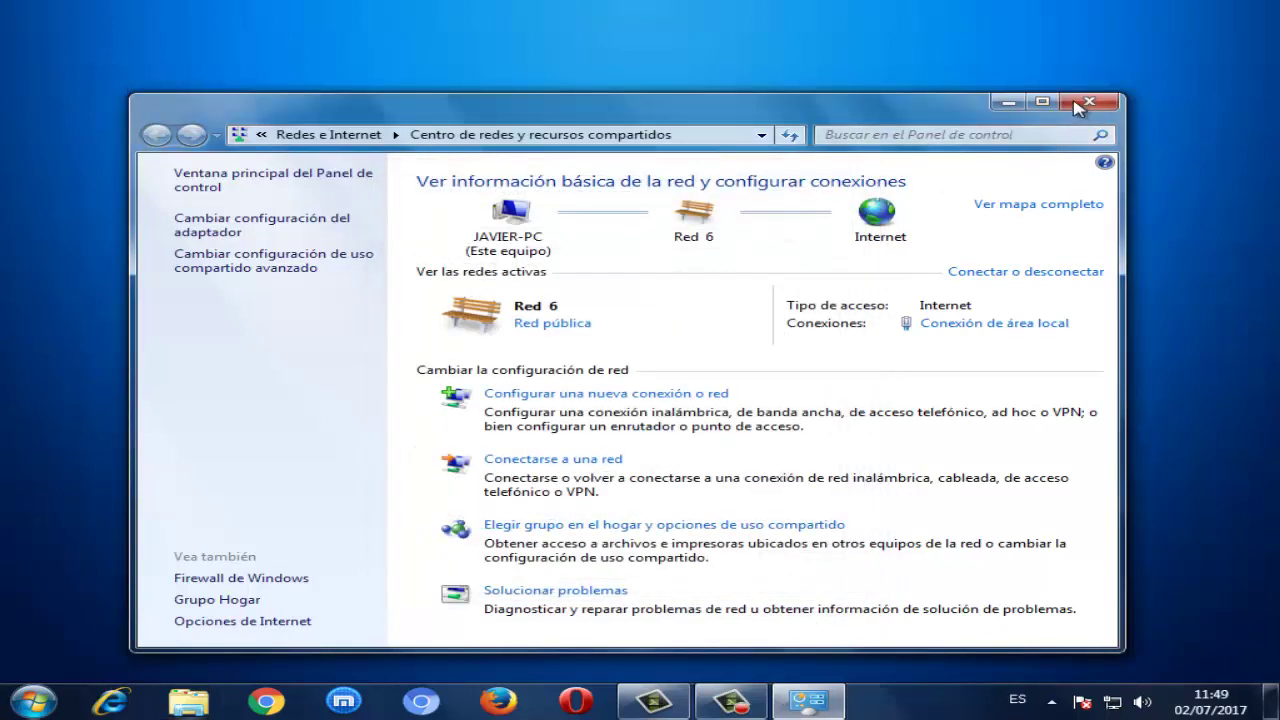
left_click(1087, 104)
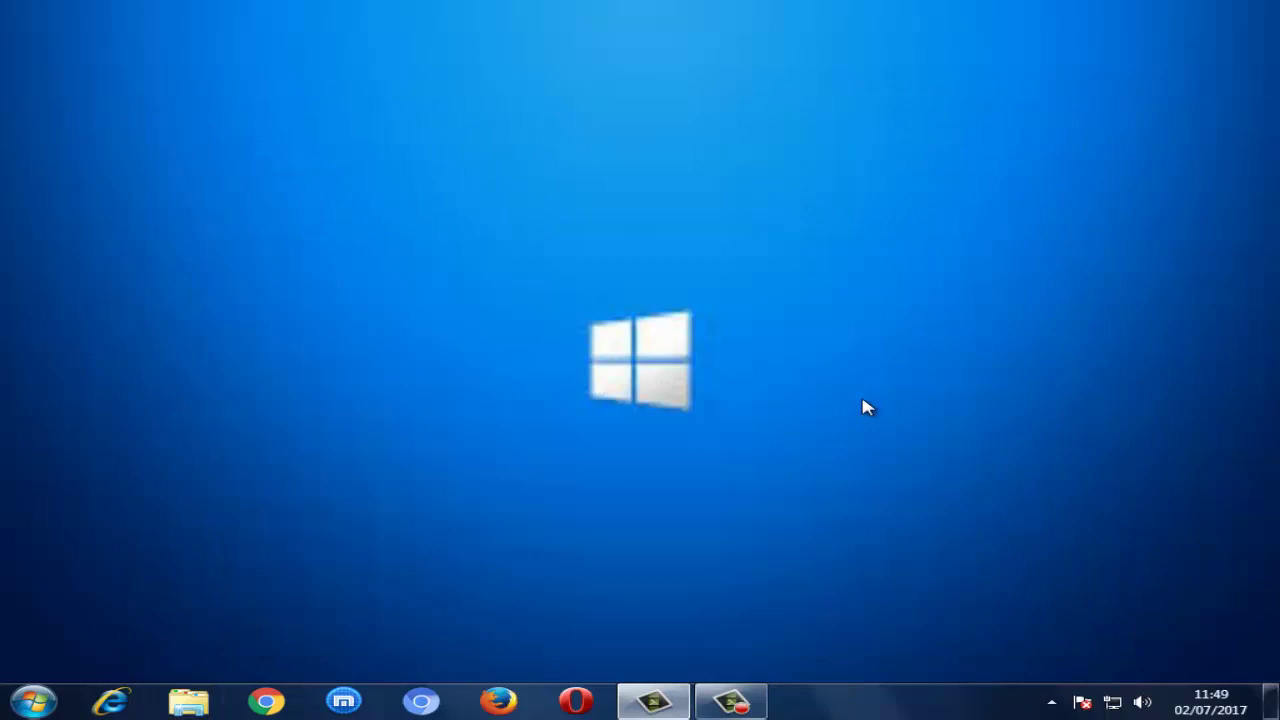